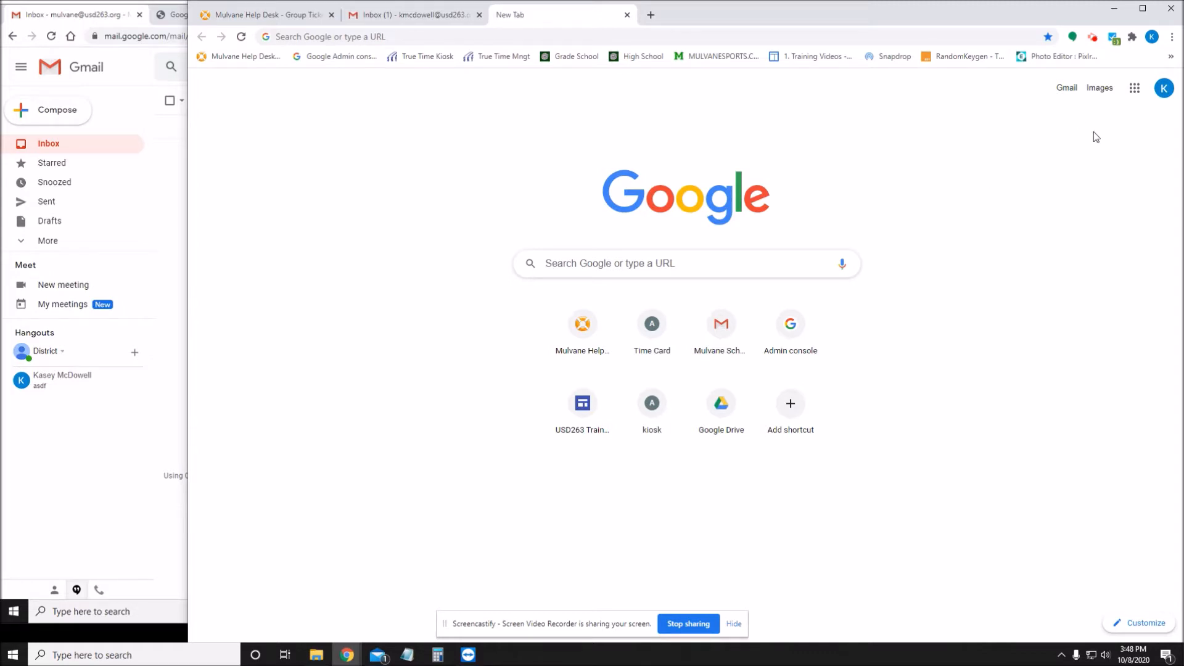
Open Google Calendar and show the five days starting Monday, October 12, 2020
{"action": "left_click", "coordinate": [1134, 88]}
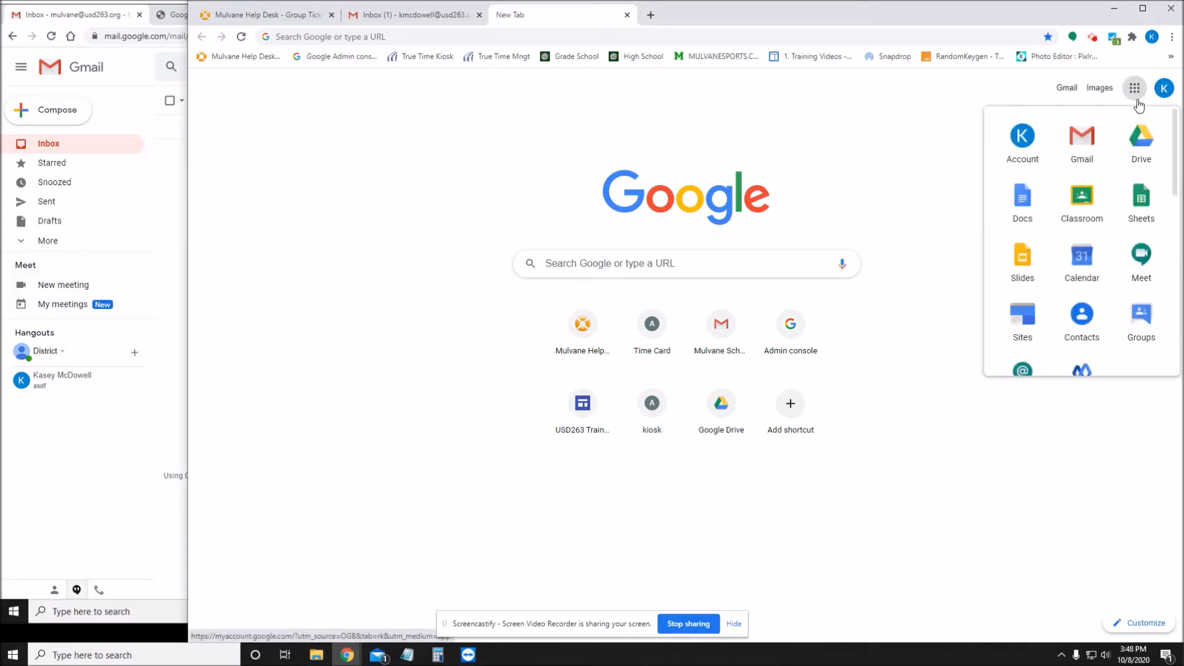
{"action": "left_click", "coordinate": [1088, 262]}
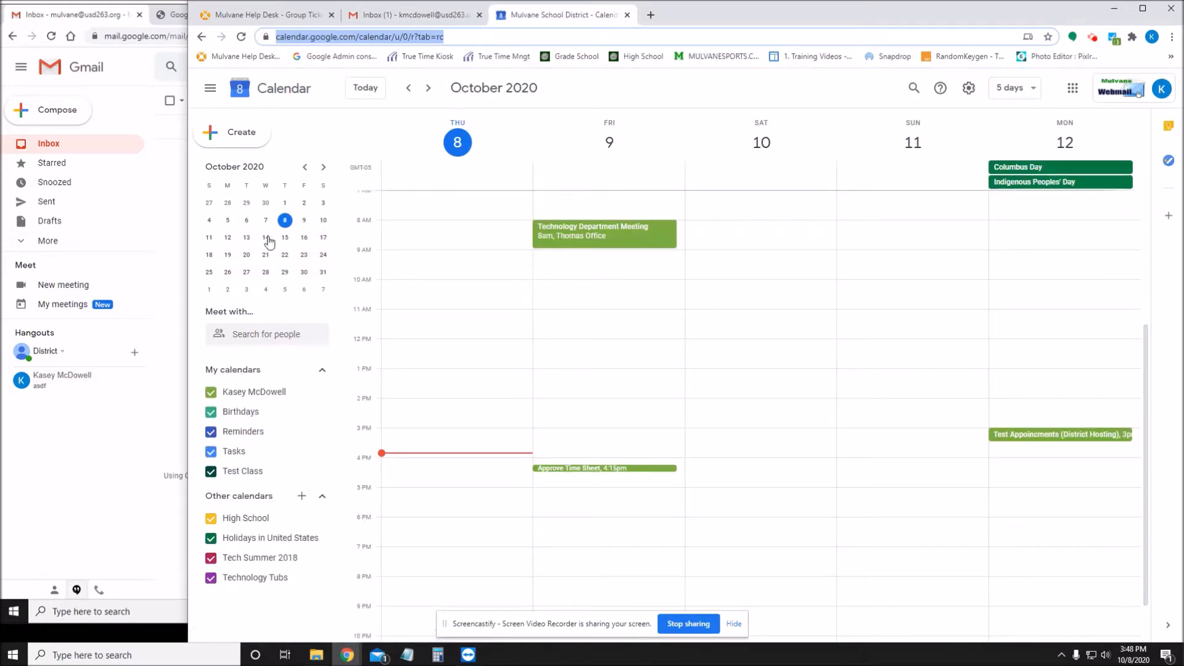
{"action": "left_click", "coordinate": [227, 238]}
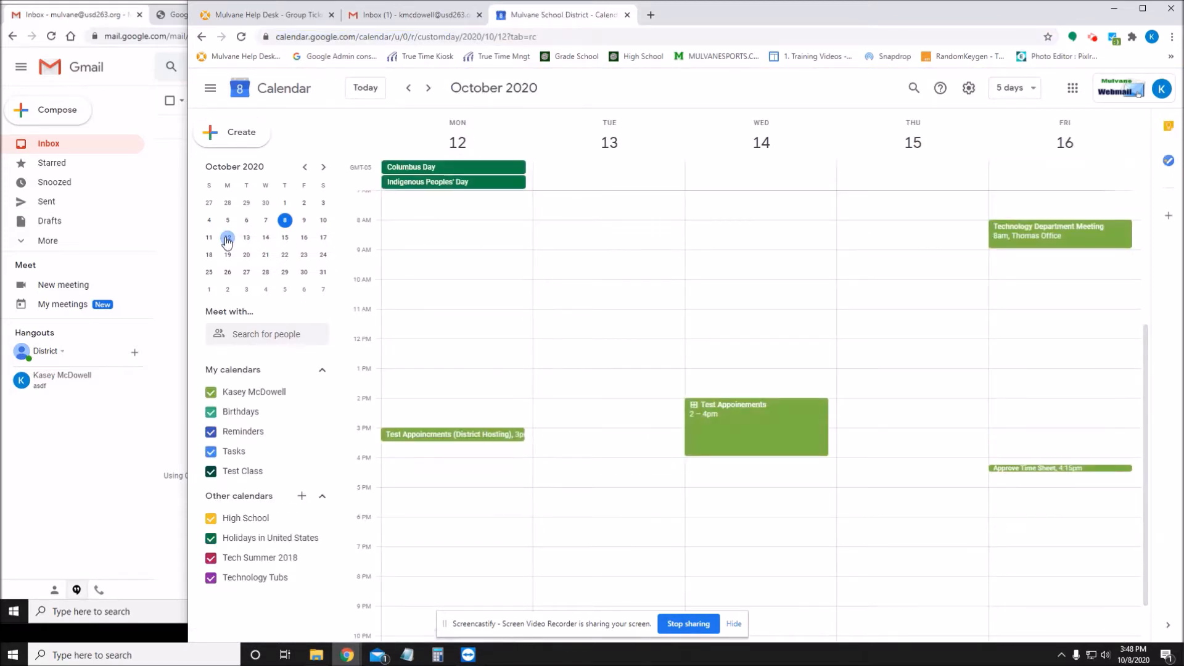
Delete the existing "Test Appoinements" entries on Monday, October 12 and Wednesday, October 14
{"action": "right_click", "coordinate": [481, 436]}
{"action": "left_click", "coordinate": [499, 476]}
{"action": "left_click", "coordinate": [804, 412]}
{"action": "right_click", "coordinate": [762, 443]}
{"action": "left_click", "coordinate": [765, 438]}
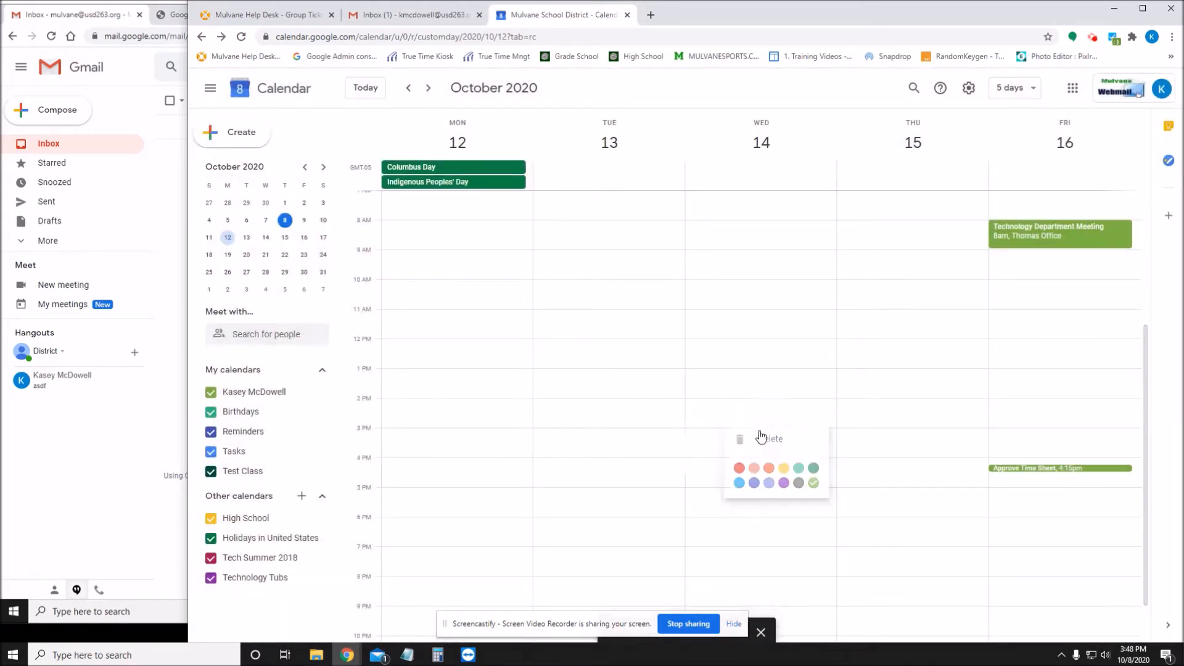
{"action": "right_click", "coordinate": [284, 220]}
{"action": "left_click", "coordinate": [454, 232]}
{"action": "left_click", "coordinate": [285, 220]}
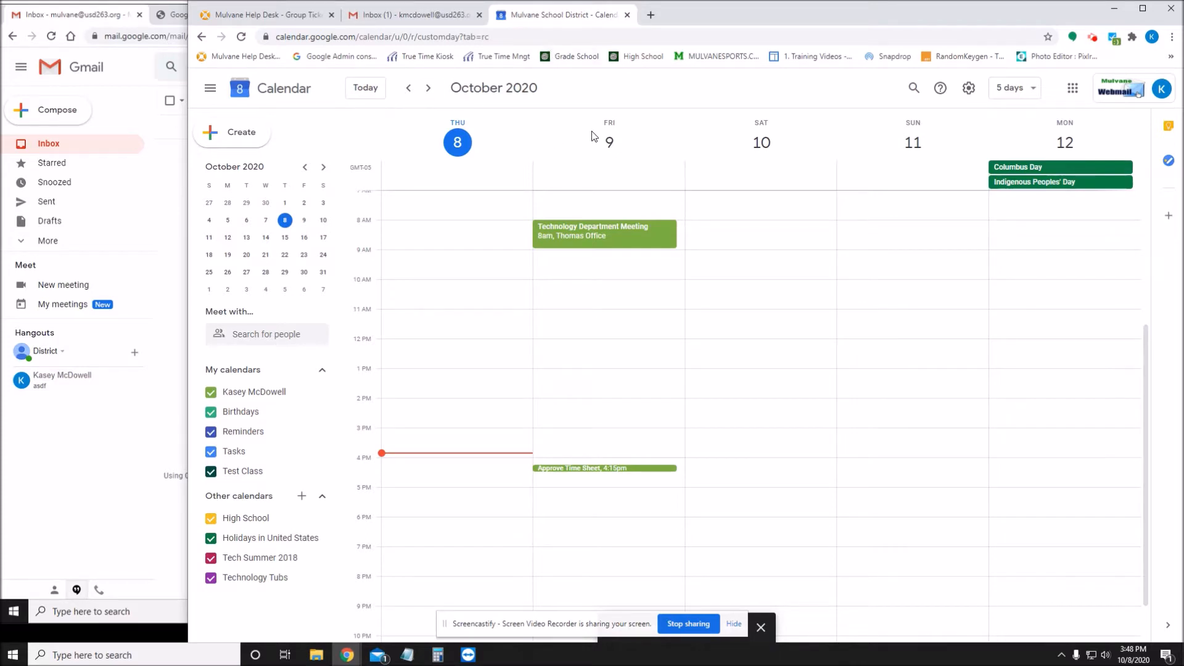
Create an appointment-slots block titled "Test Appointments" on Monday, October 12 from 2:00pm to 8:00pm, with 30-minute slots
{"action": "left_click", "coordinate": [228, 239]}
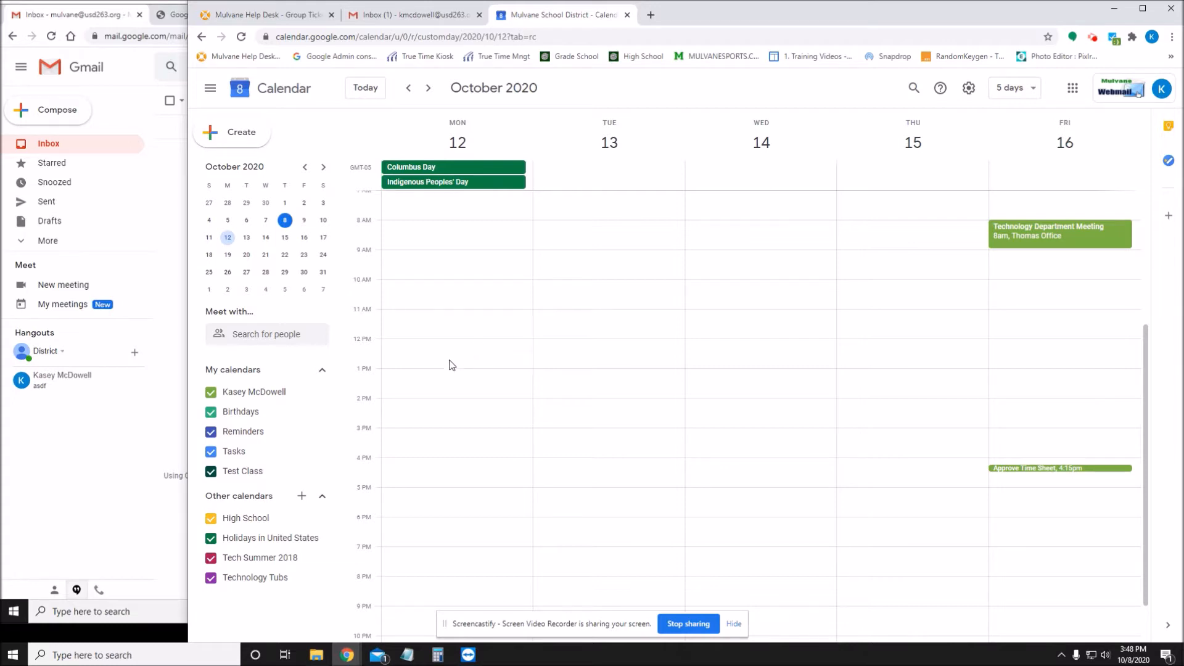
{"action": "left_click_drag", "start_coordinate": [441, 418], "coordinate": [440, 573]}
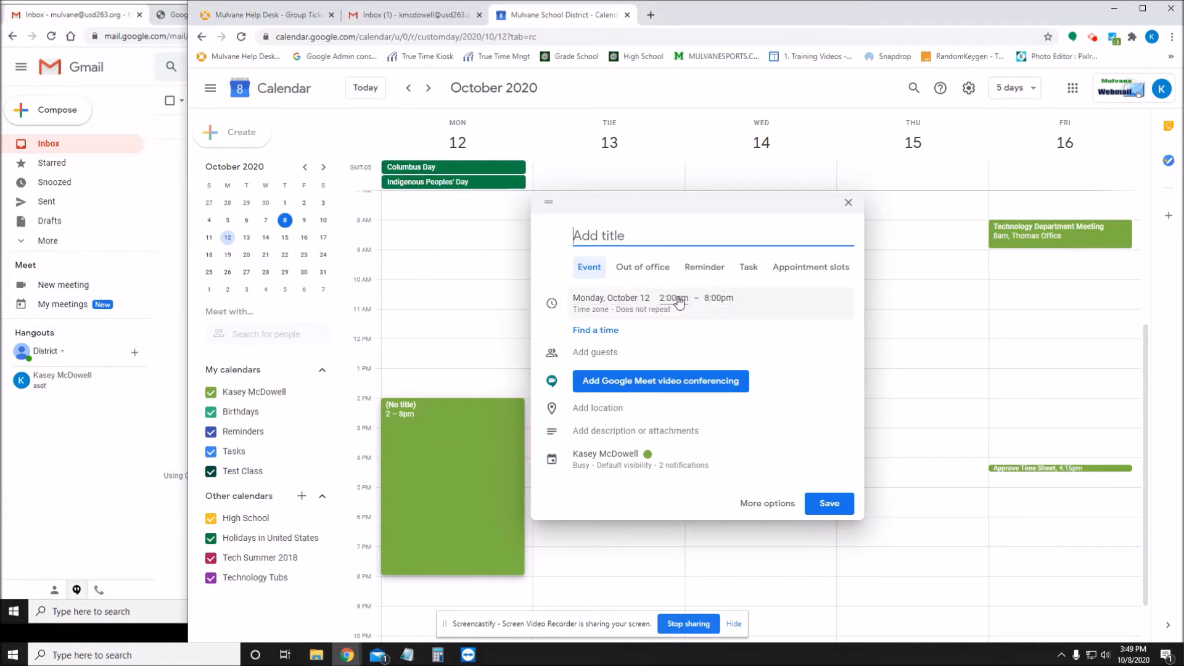
{"action": "left_click", "coordinate": [801, 269]}
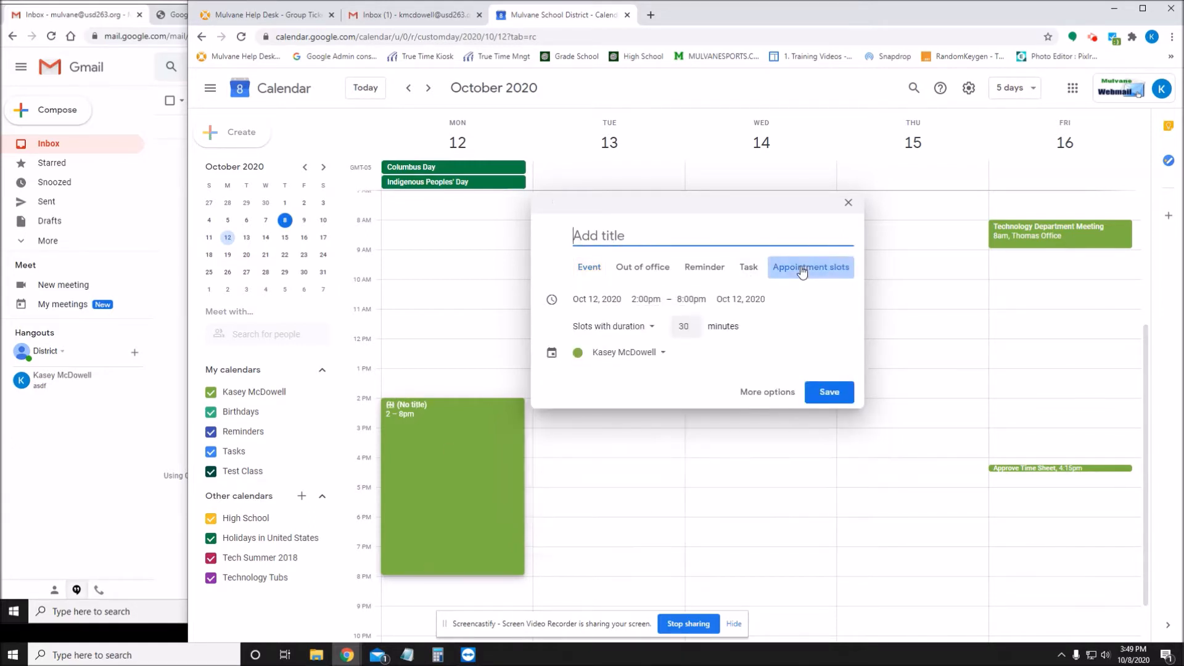
{"action": "type", "text": "Test"}
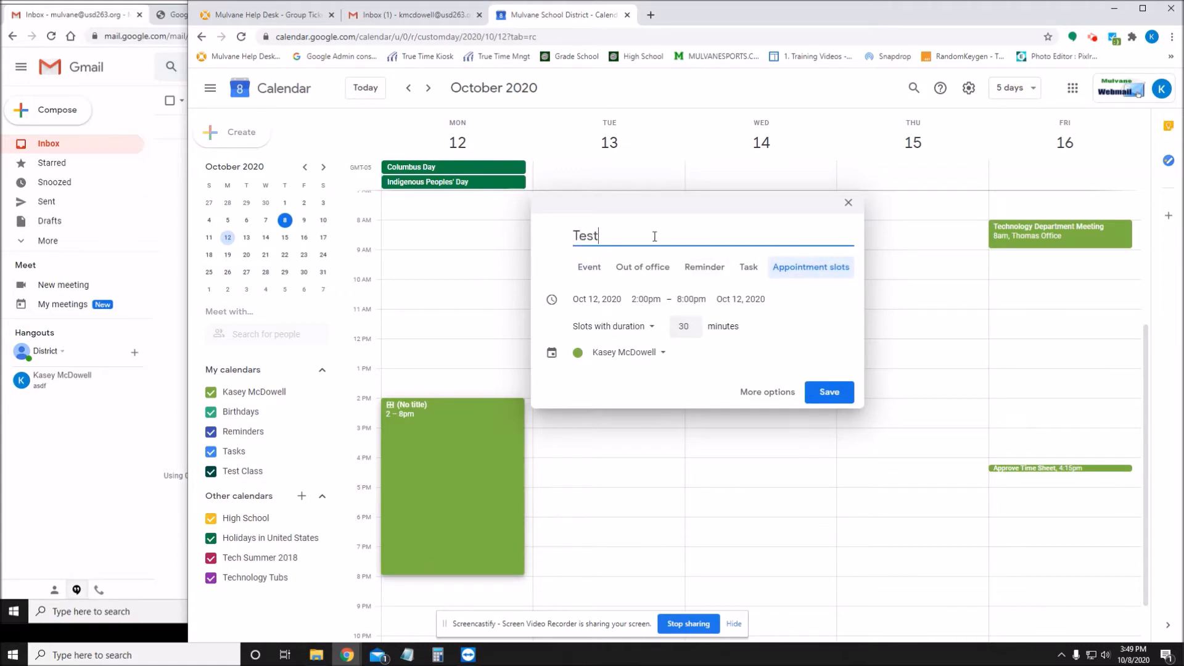
{"action": "type", "text": " Appointments"}
{"action": "left_click", "coordinate": [692, 323]}
{"action": "left_click", "coordinate": [693, 329]}
{"action": "left_click", "coordinate": [693, 324]}
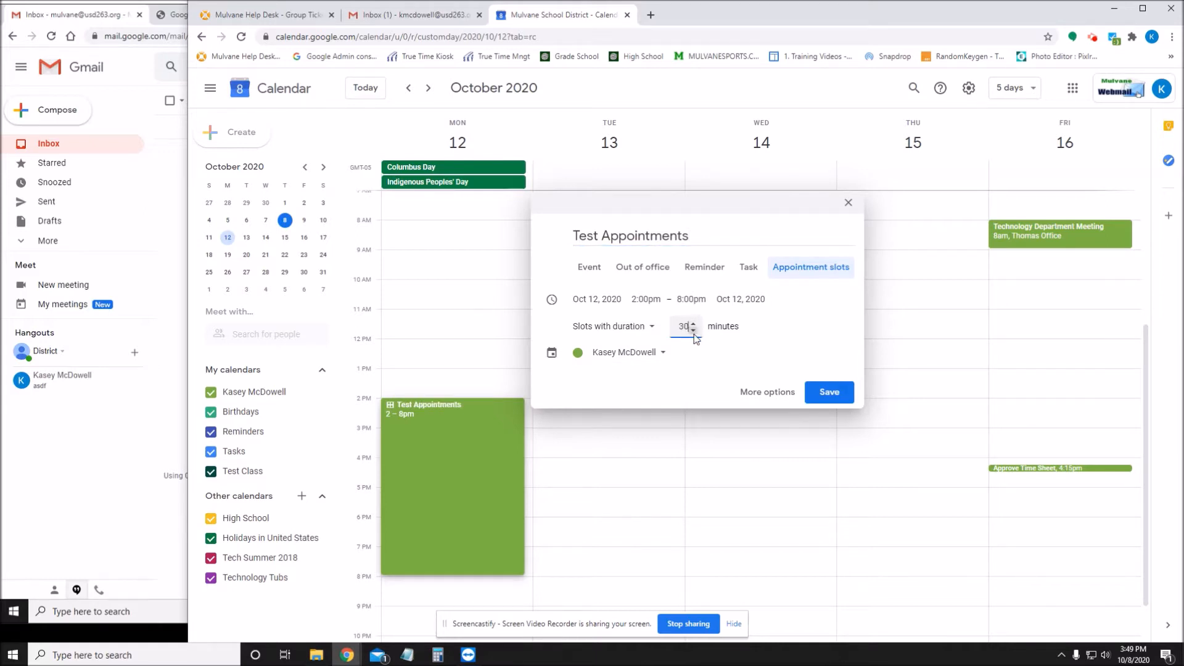
Give Test Appointments a custom weekly recurrence on Monday and Tuesday ending Oct 13, 2020, and save it
{"action": "left_click", "coordinate": [768, 394]}
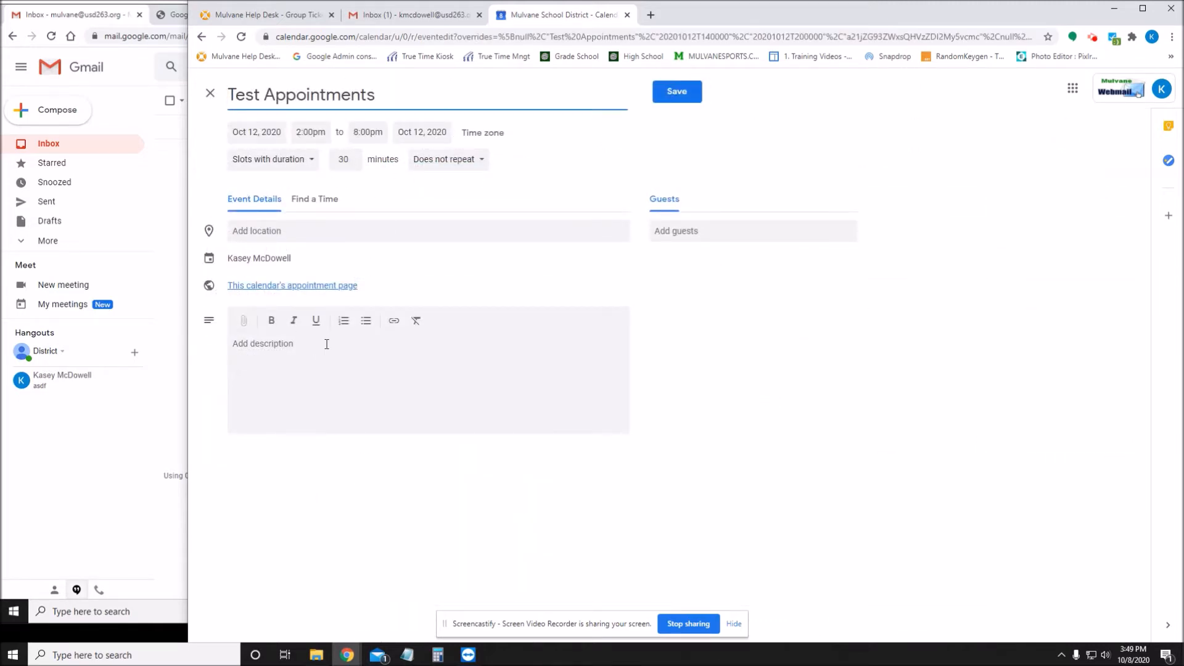
{"action": "left_click", "coordinate": [439, 159]}
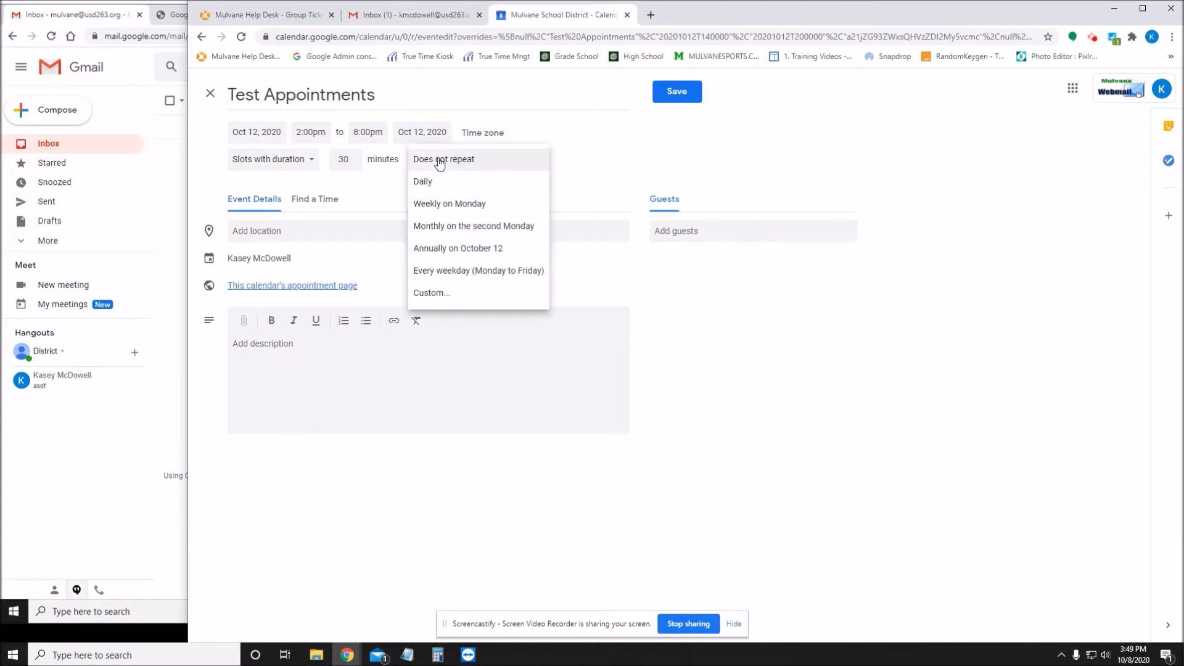
{"action": "left_click", "coordinate": [442, 294]}
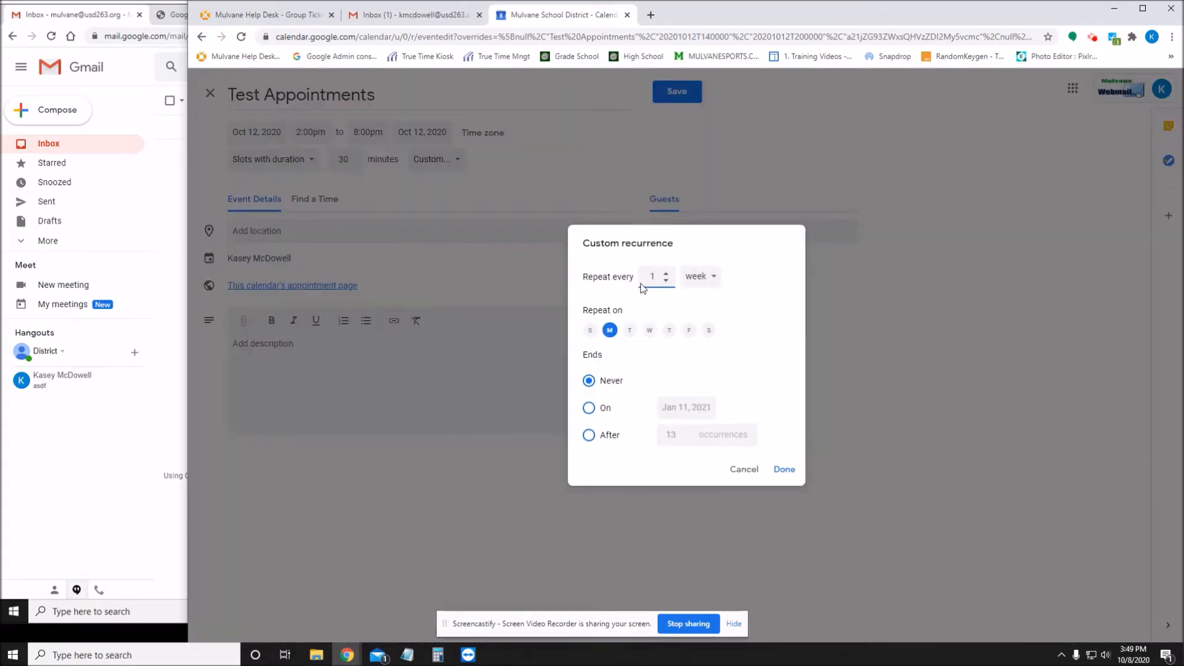
{"action": "left_click", "coordinate": [631, 330]}
{"action": "left_click", "coordinate": [589, 408]}
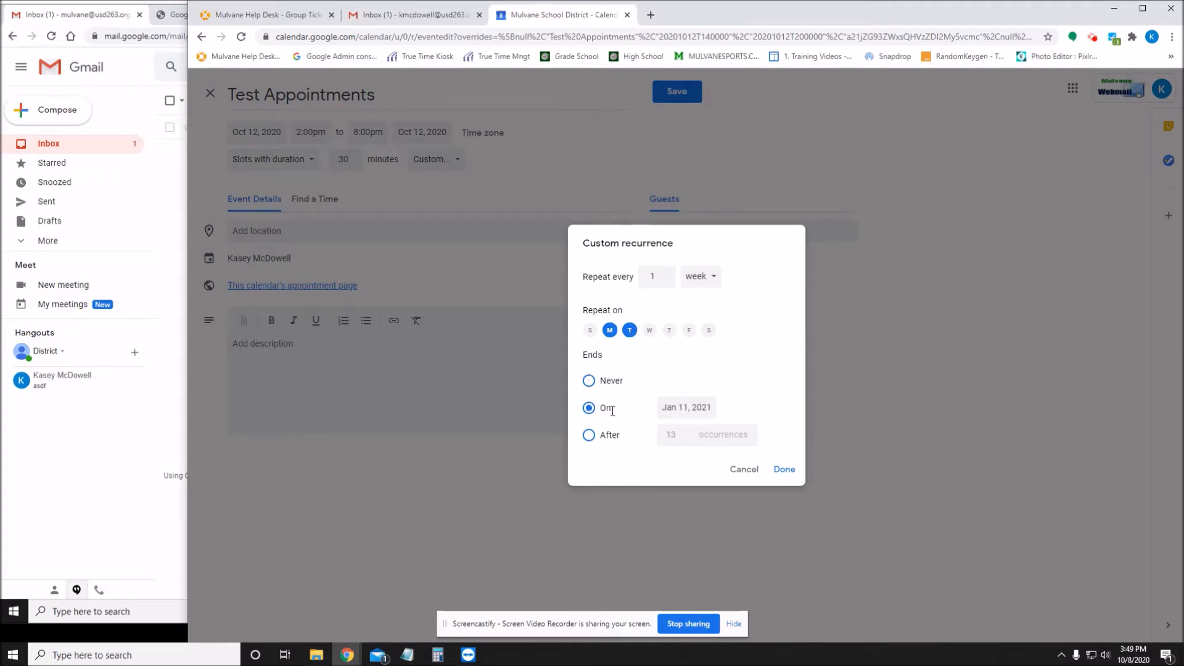
{"action": "left_click", "coordinate": [707, 408]}
{"action": "left_click", "coordinate": [795, 435]}
{"action": "left_click", "coordinate": [794, 435]}
{"action": "left_click", "coordinate": [795, 435]}
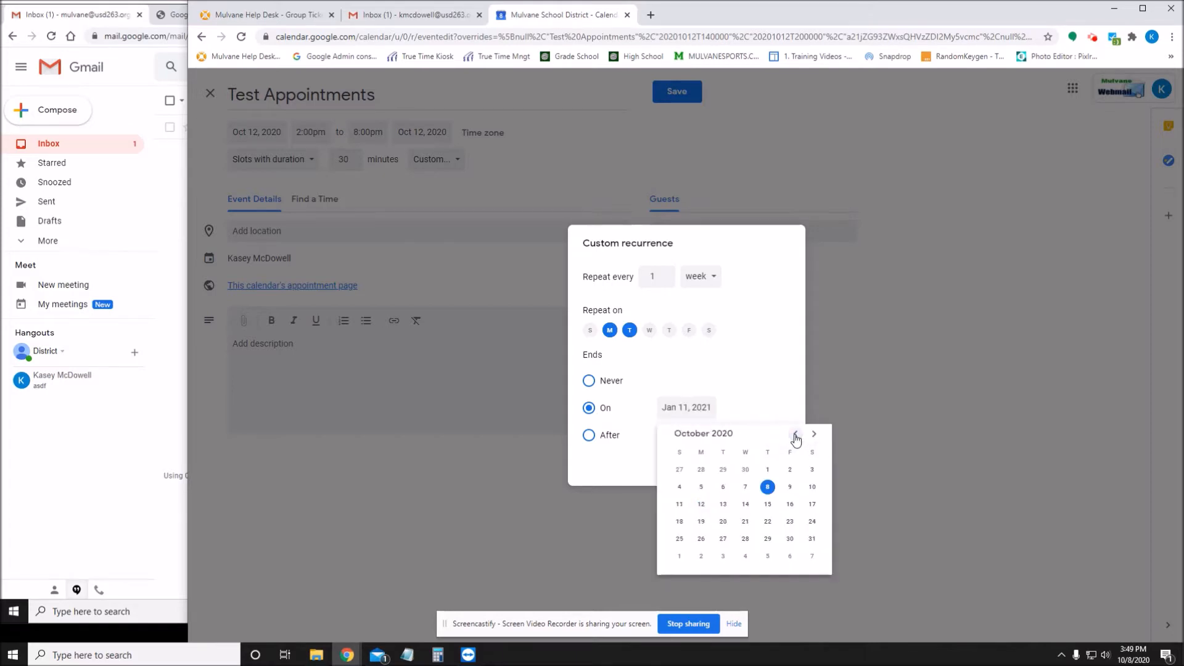
{"action": "left_click", "coordinate": [723, 504]}
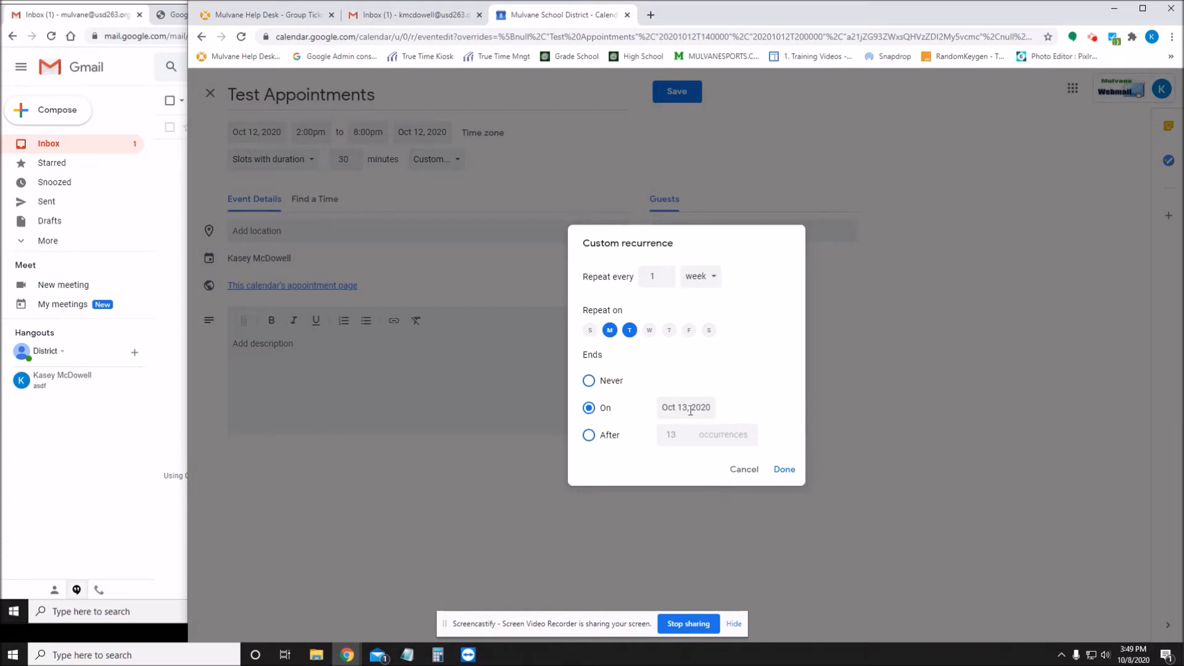
{"action": "left_click", "coordinate": [785, 470]}
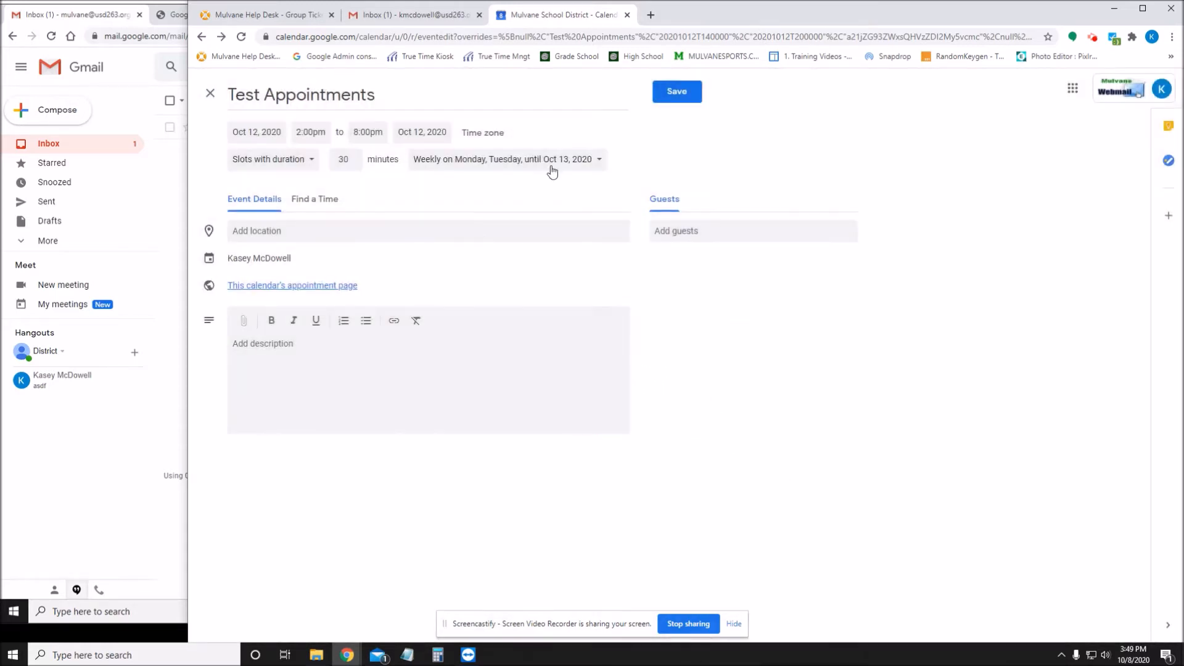
{"action": "left_click", "coordinate": [669, 94]}
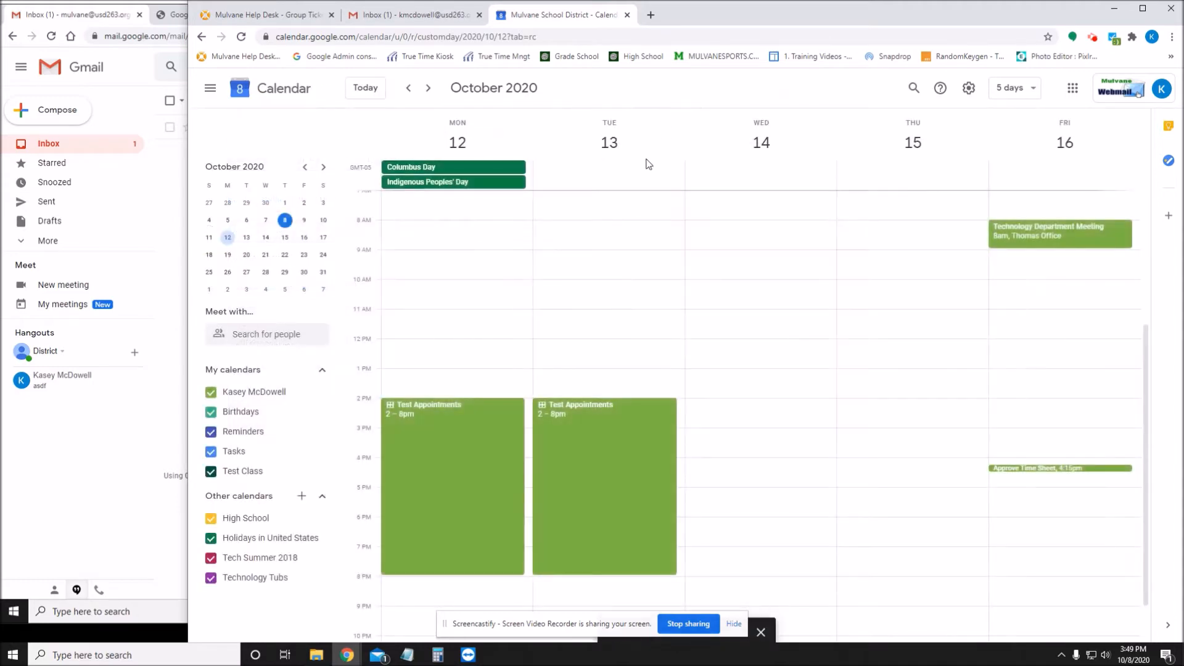
Delete all events in the recurring Test Appointments series on October 12 and 13
{"action": "scroll", "coordinate": [571, 294], "scroll_direction": "down", "scroll_amount": 2}
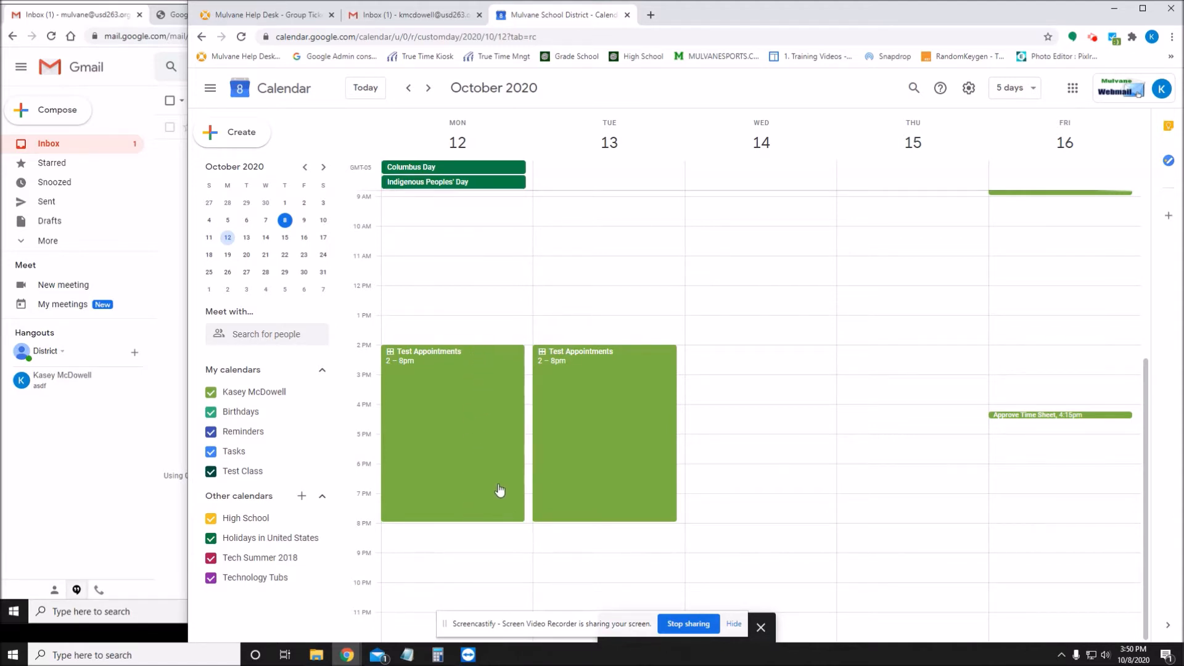
{"action": "right_click", "coordinate": [473, 399]}
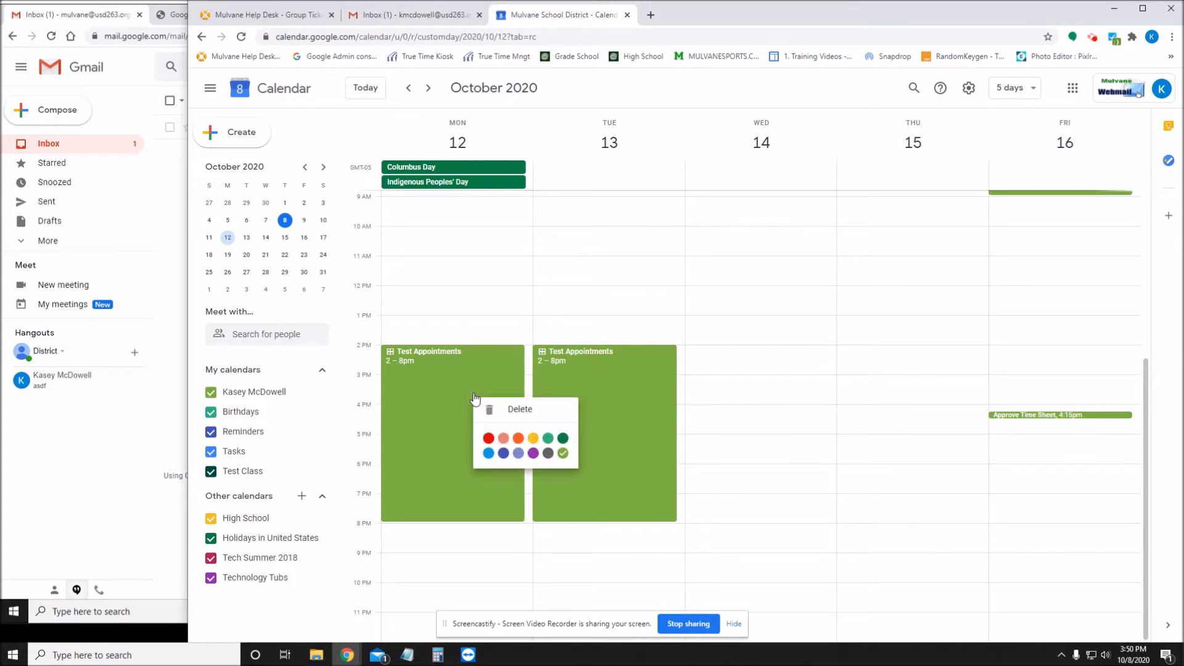
{"action": "left_click", "coordinate": [515, 408]}
{"action": "left_click", "coordinate": [609, 368]}
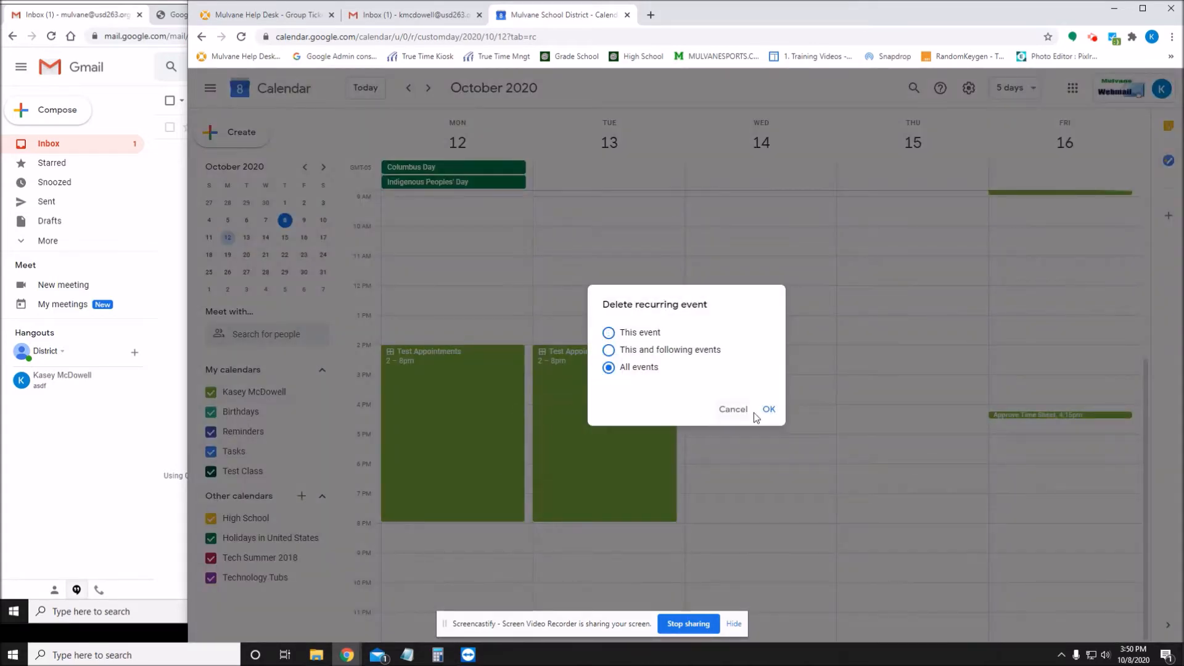
{"action": "left_click", "coordinate": [768, 409]}
{"action": "left_click_drag", "start_coordinate": [457, 311], "coordinate": [625, 461]}
{"action": "left_click", "coordinate": [558, 426]}
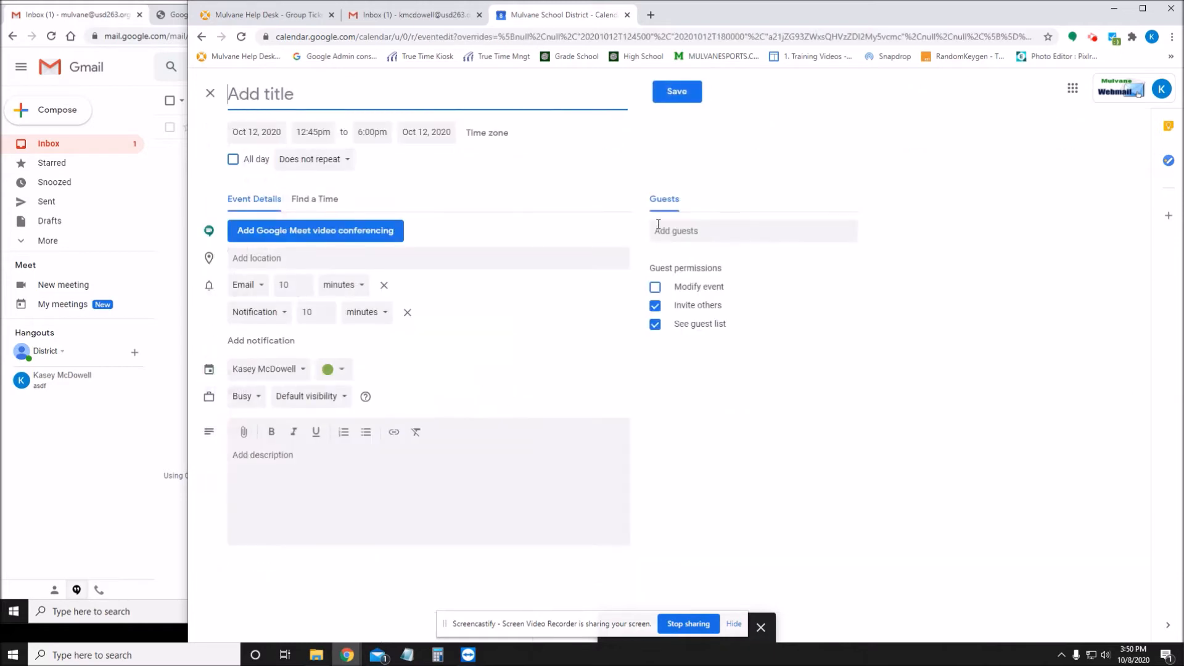
{"action": "left_click", "coordinate": [210, 94]}
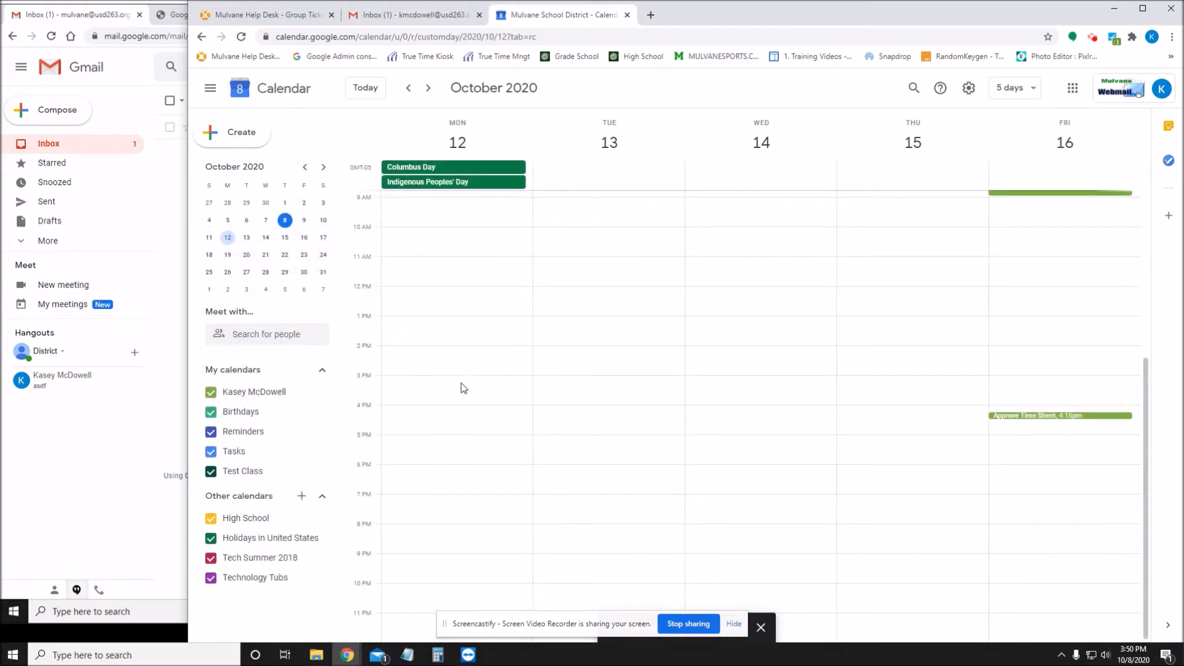
Create an appointment-slots block on Monday, October 12 from 2:00pm to 8:00pm, titled "Test Appointment", with 30-minute slots
{"action": "left_click_drag", "start_coordinate": [448, 357], "coordinate": [451, 523]}
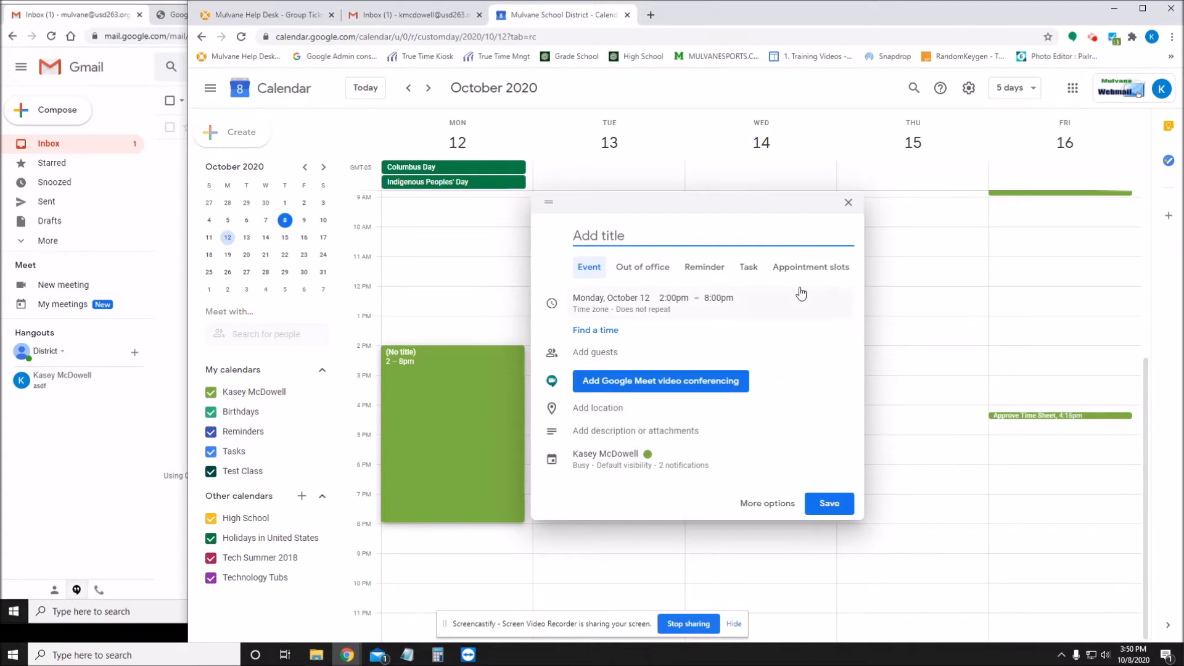
{"action": "left_click", "coordinate": [805, 267]}
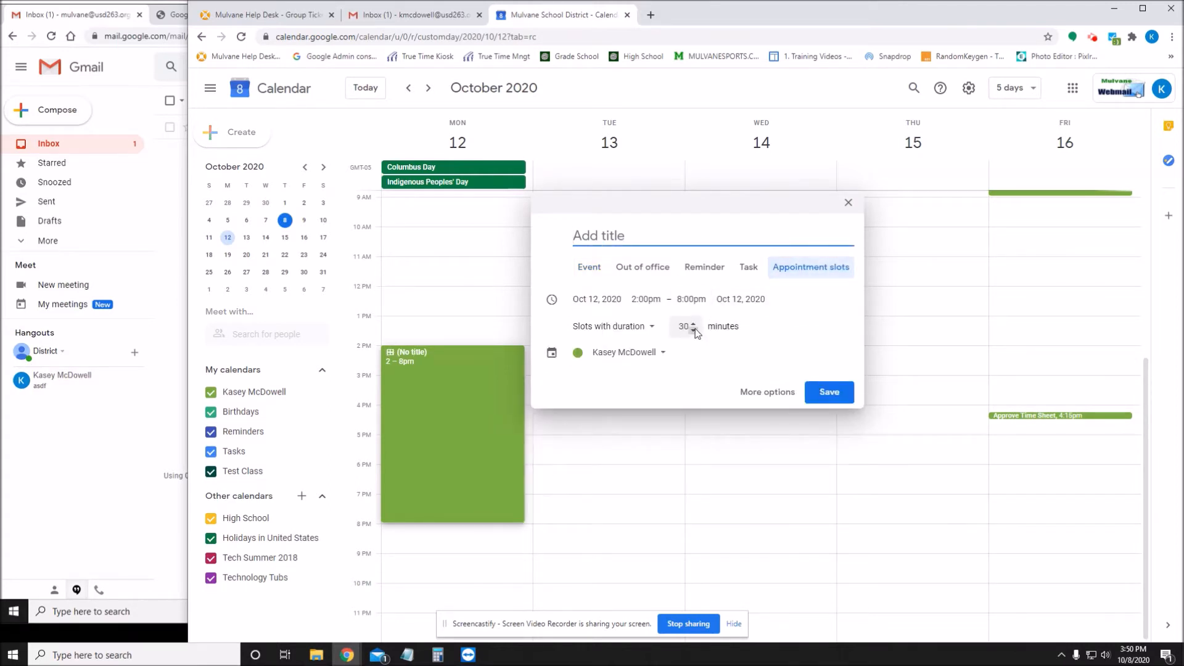
{"action": "type", "text": "Test Appointment"}
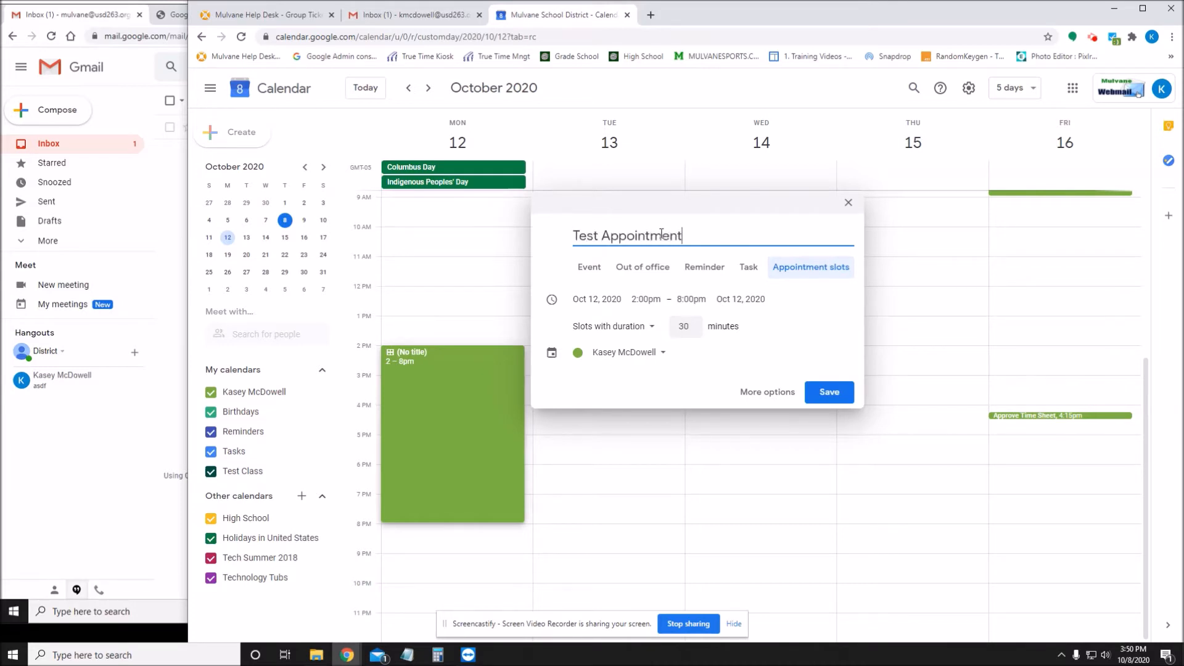
Repeat the Test Appointment slots weekly on Monday and Tuesday until Oct 13, 2020, and save the event
{"action": "left_click", "coordinate": [775, 393]}
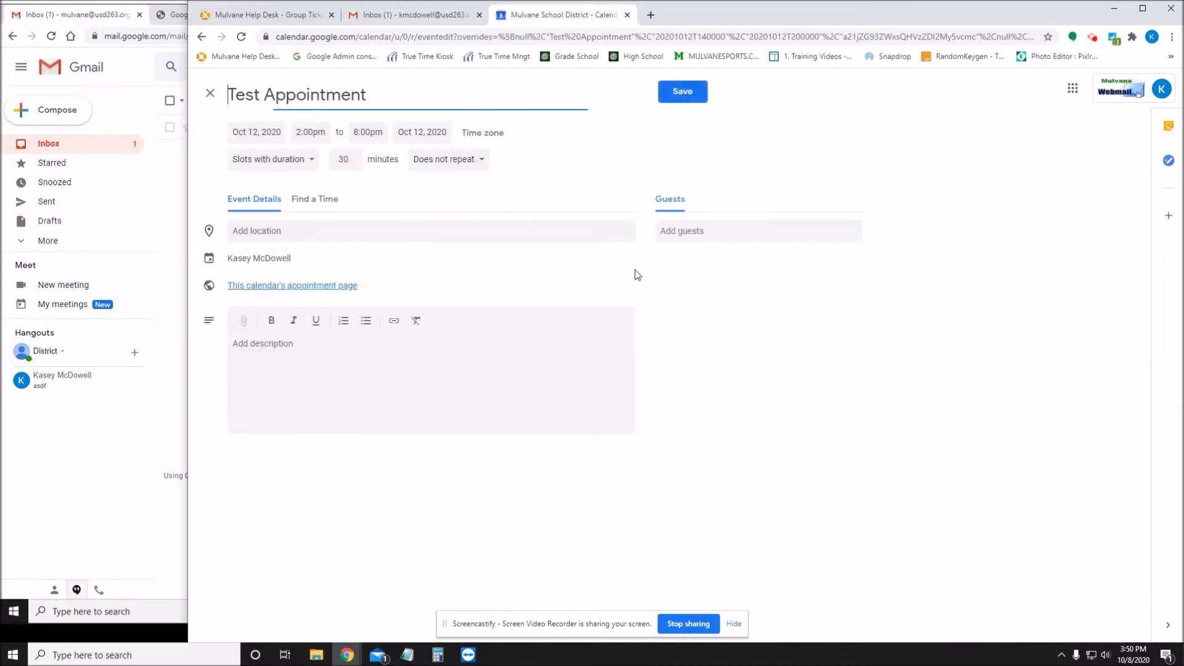
{"action": "left_click", "coordinate": [463, 159]}
{"action": "left_click", "coordinate": [460, 294]}
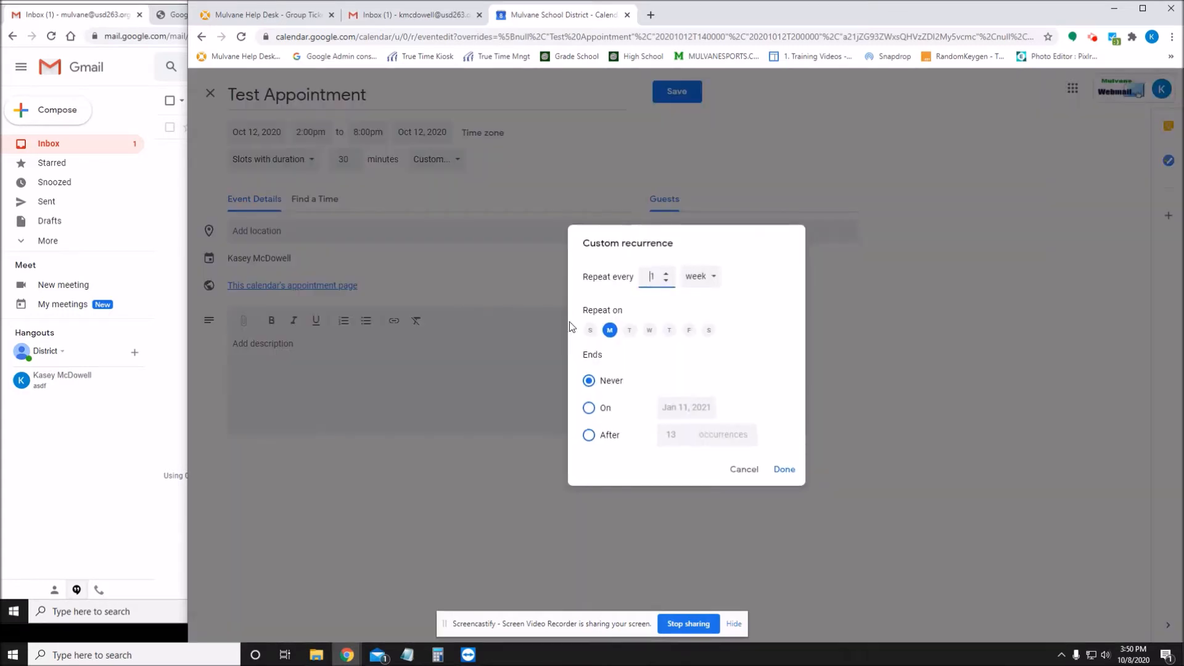
{"action": "left_click", "coordinate": [629, 330]}
{"action": "left_click", "coordinate": [589, 407]}
{"action": "left_click", "coordinate": [703, 408]}
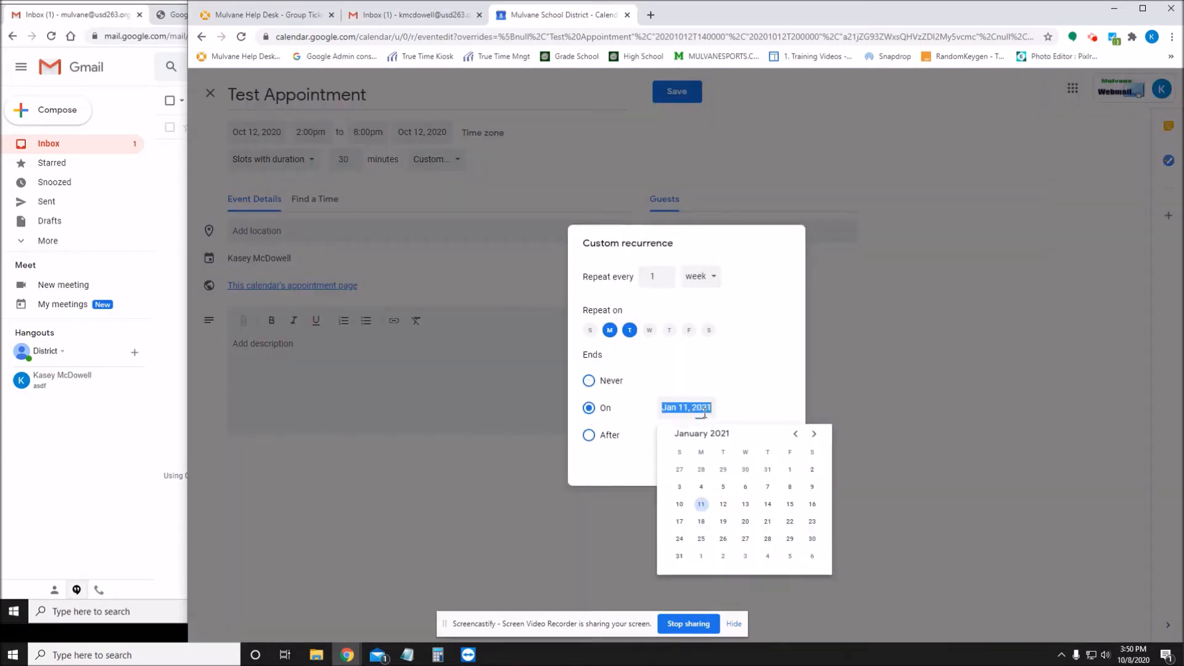
{"action": "left_click", "coordinate": [795, 433]}
{"action": "left_click", "coordinate": [795, 434]}
{"action": "left_click", "coordinate": [796, 433]}
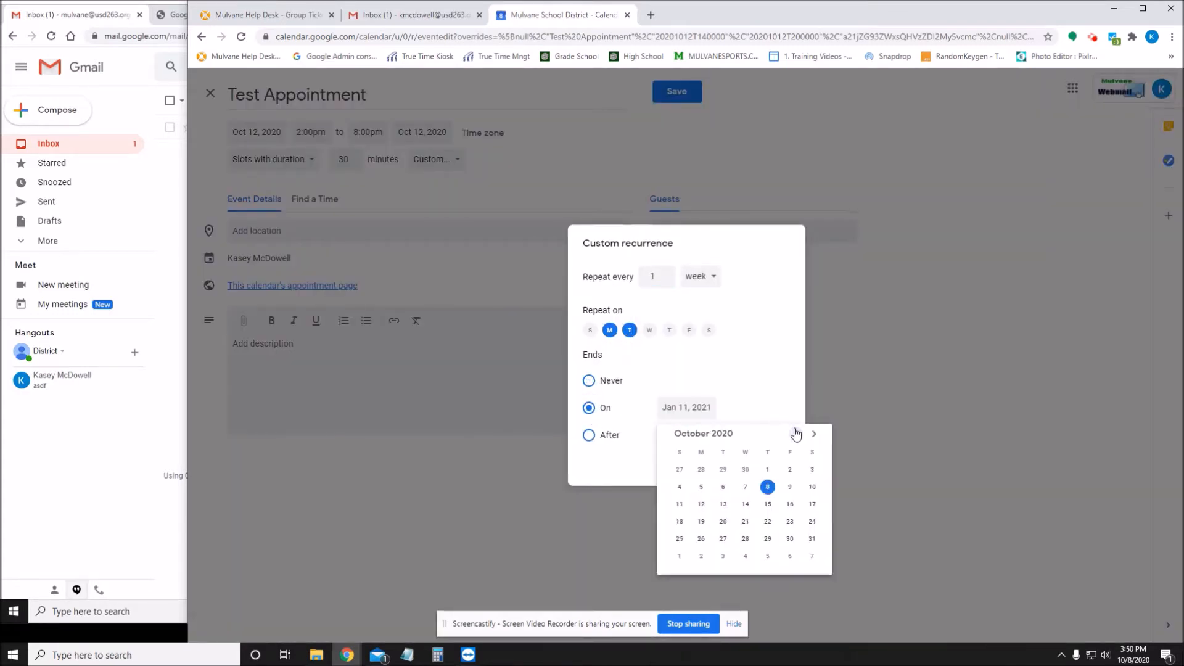
{"action": "left_click", "coordinate": [724, 505]}
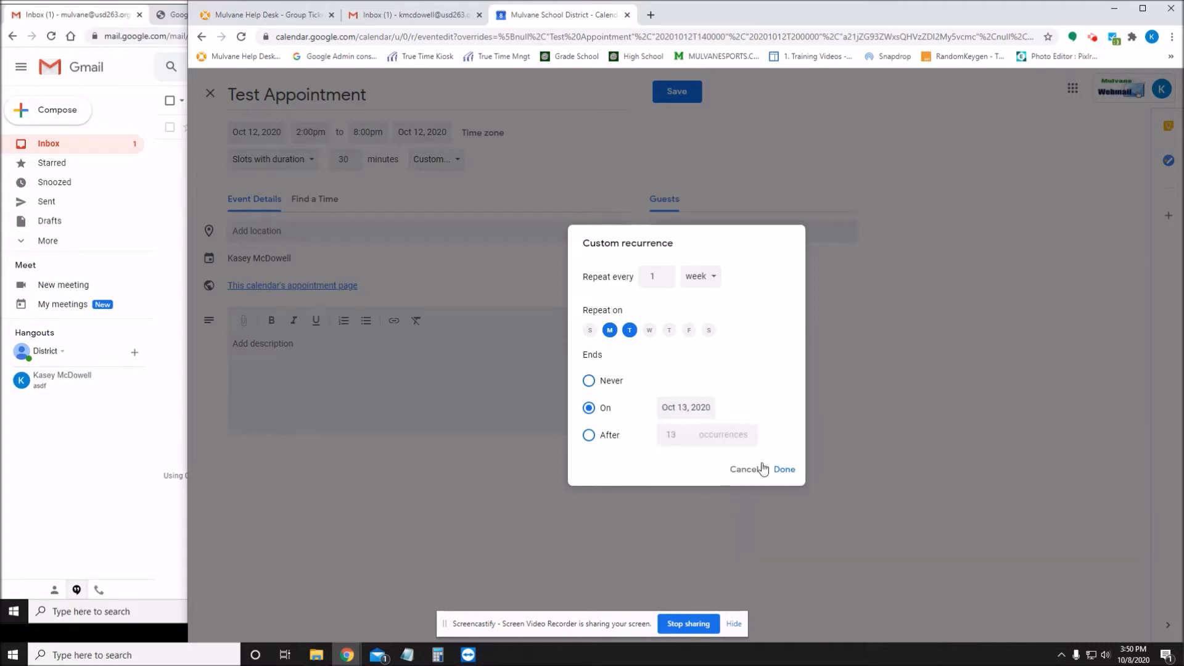
{"action": "left_click", "coordinate": [782, 470]}
{"action": "left_click", "coordinate": [676, 99]}
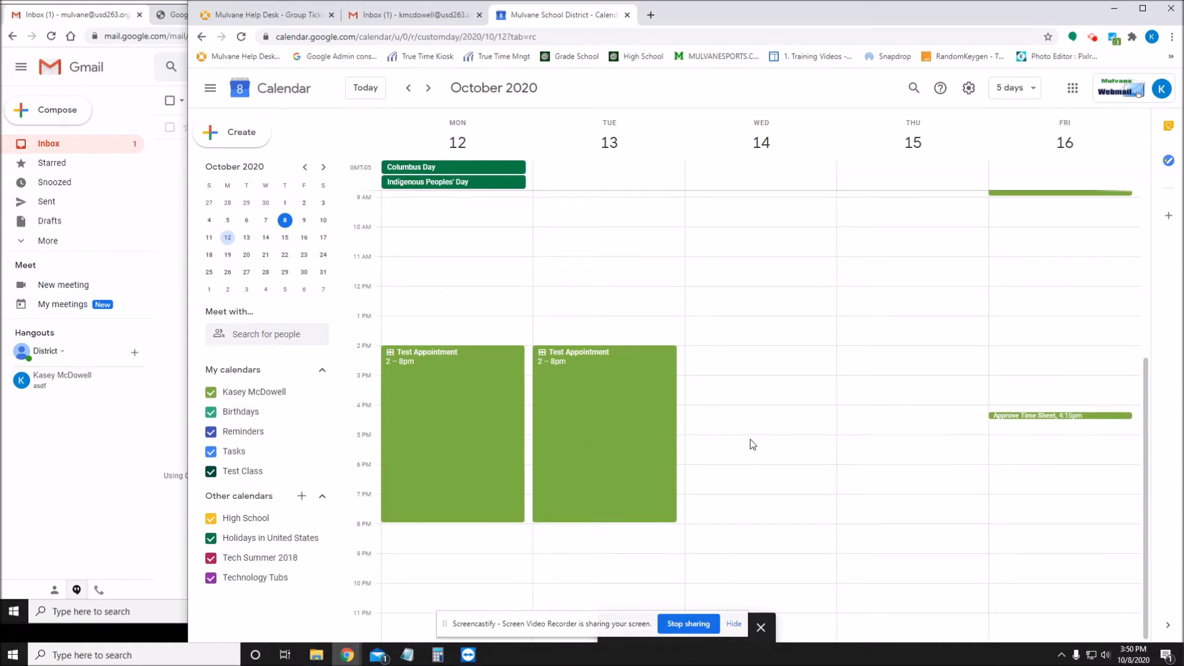
Create a 30-minute appointment-slots block titled "Test Appointments" on Wednesday, October 14 from 4:00pm to 7:00pm and save it
{"action": "left_click_drag", "start_coordinate": [752, 412], "coordinate": [757, 489]}
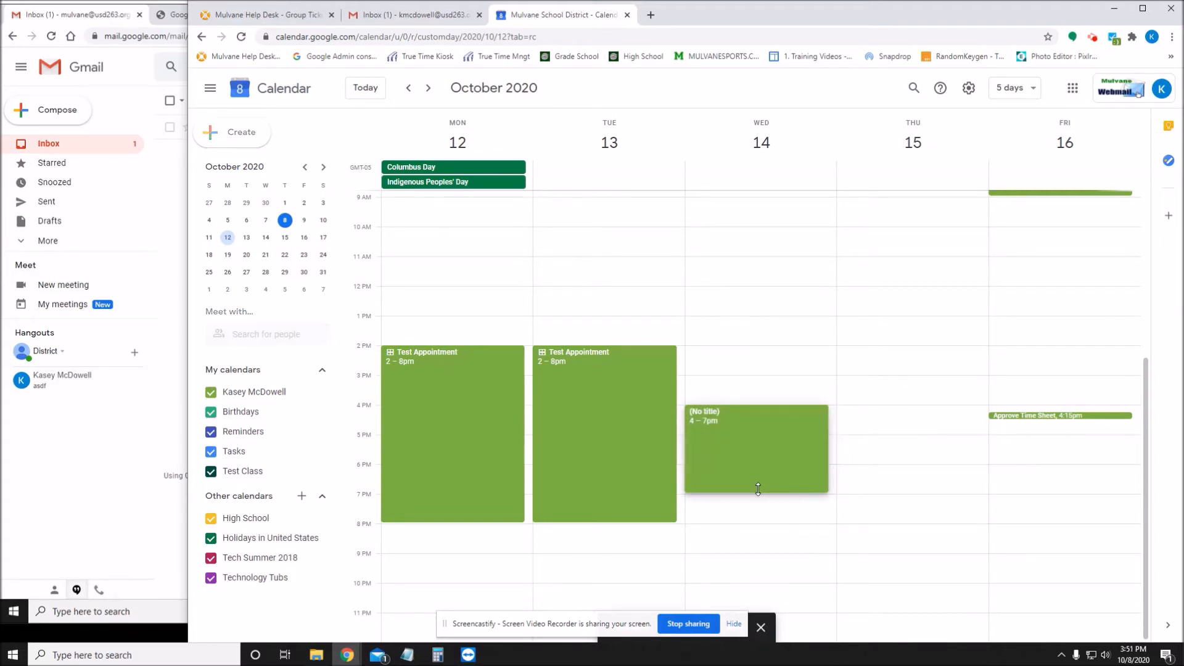
{"action": "left_click", "coordinate": [619, 270]}
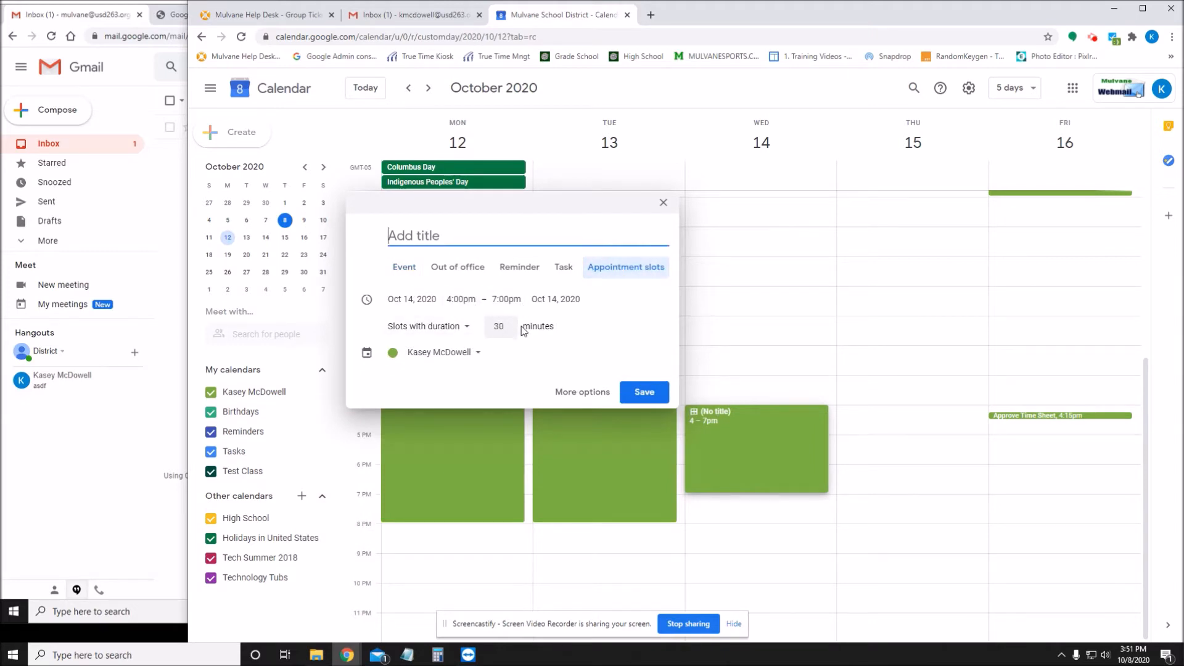
{"action": "left_click", "coordinate": [585, 393]}
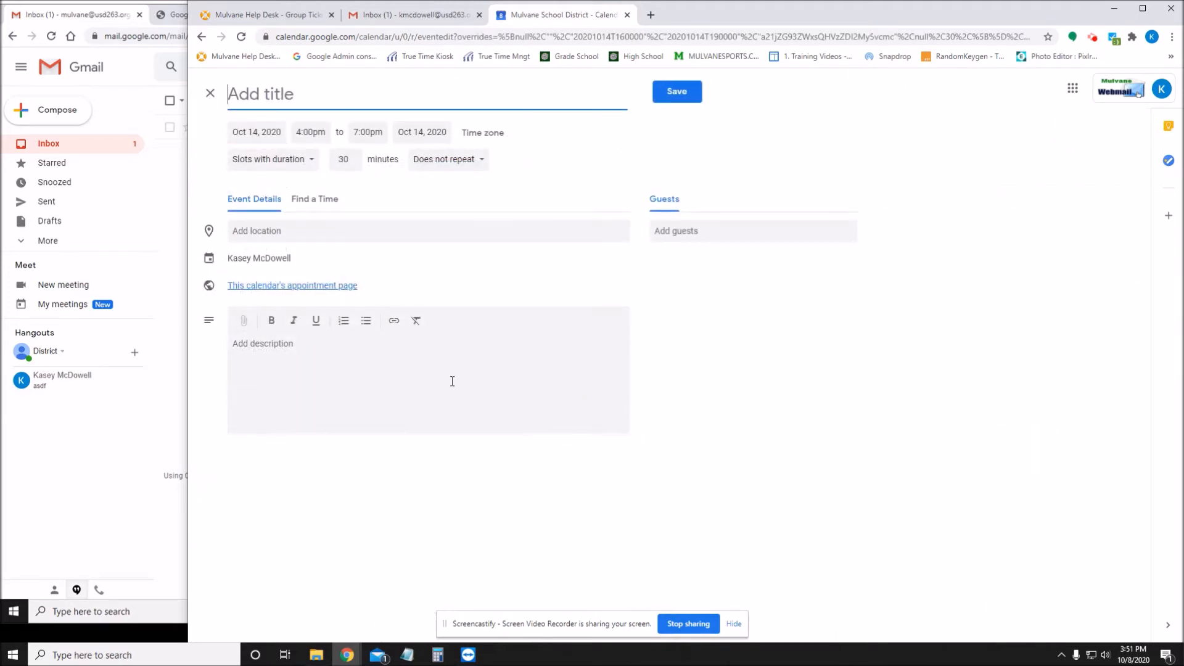
{"action": "type", "text": "Test Appointments"}
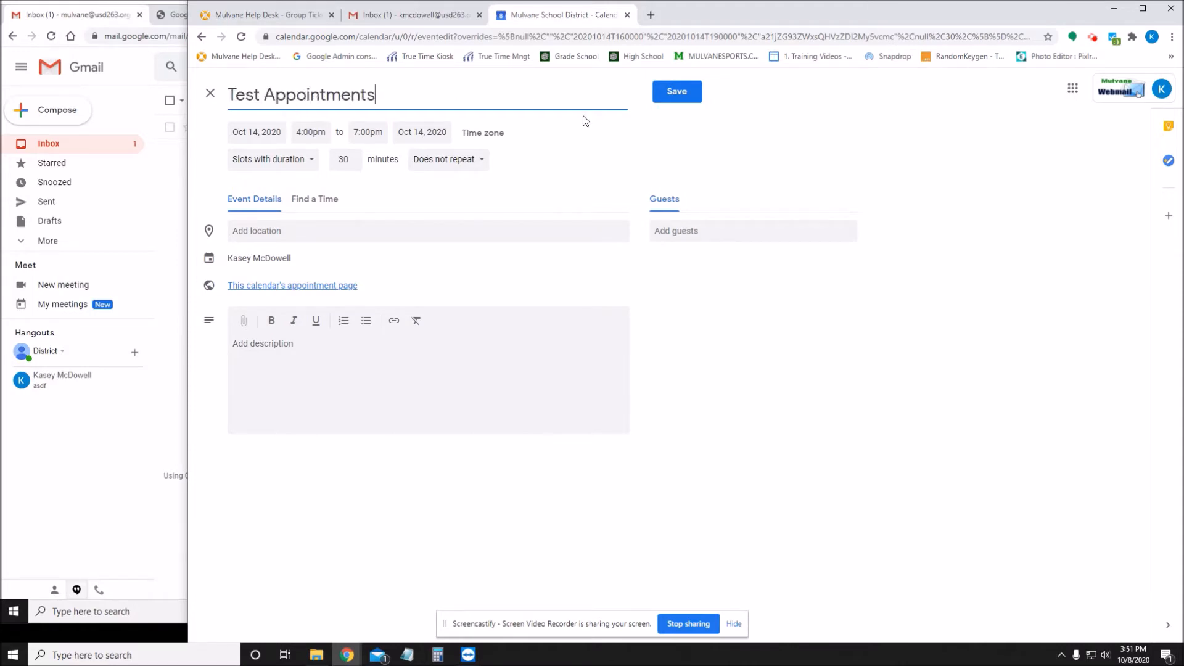
{"action": "left_click", "coordinate": [677, 92]}
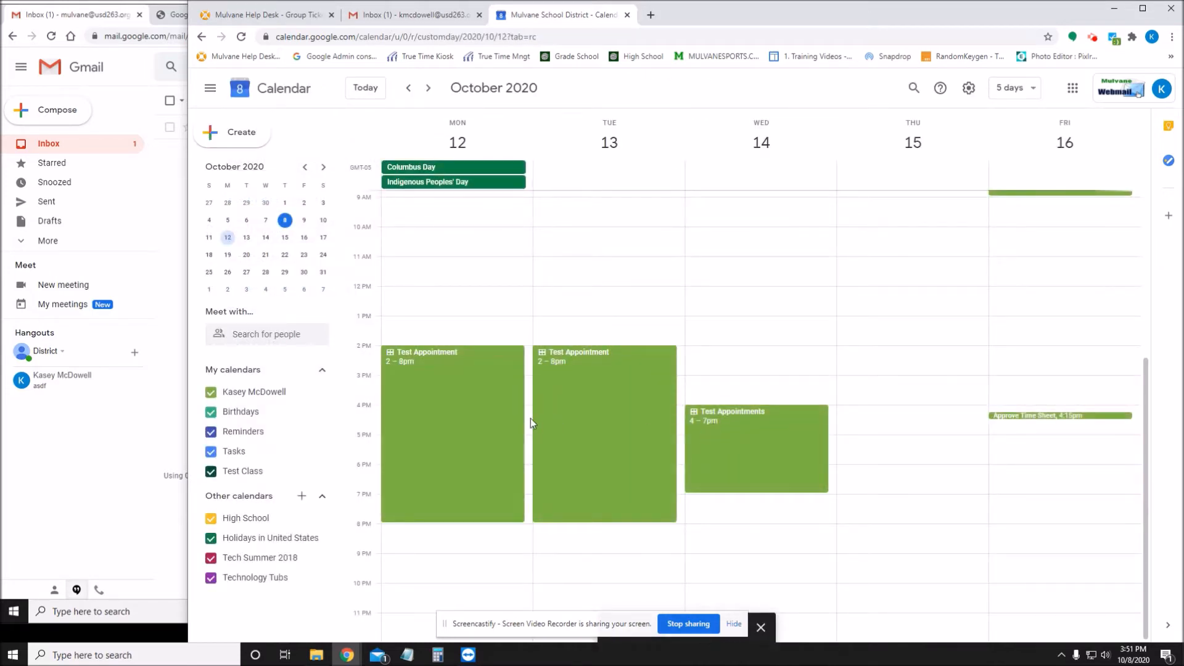
{"action": "left_click", "coordinate": [735, 624]}
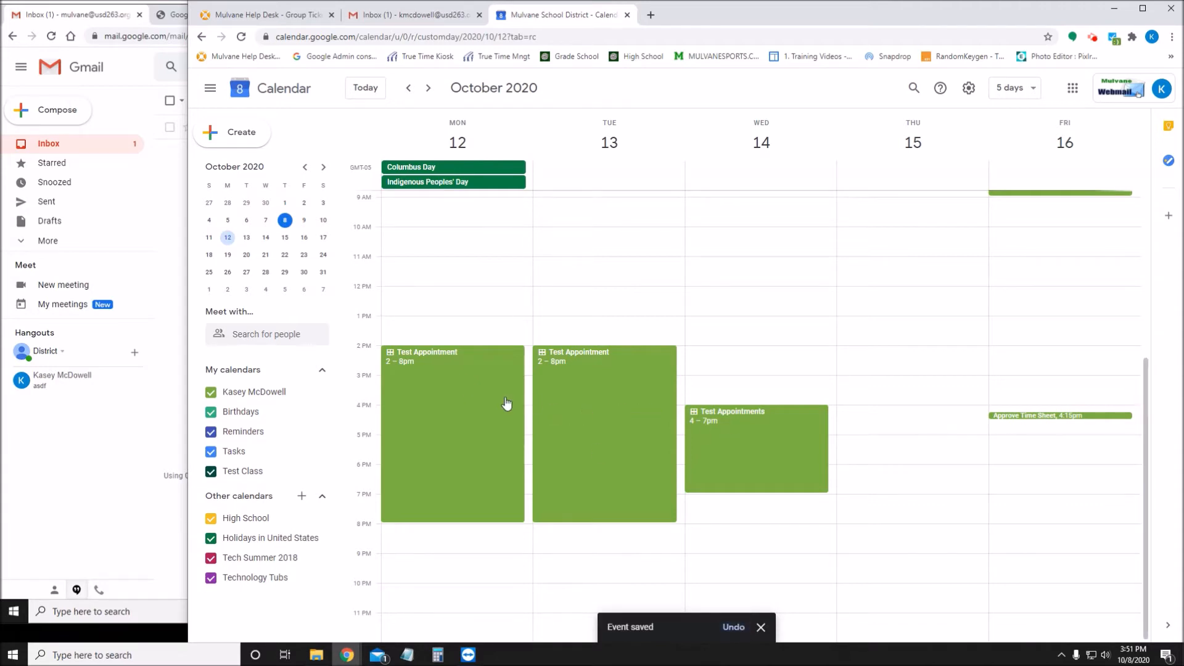
Copy the appointment page link from Monday's Test Appointment, and open that page at the week of Oct 11 – 17, 2020
{"action": "left_click", "coordinate": [461, 421]}
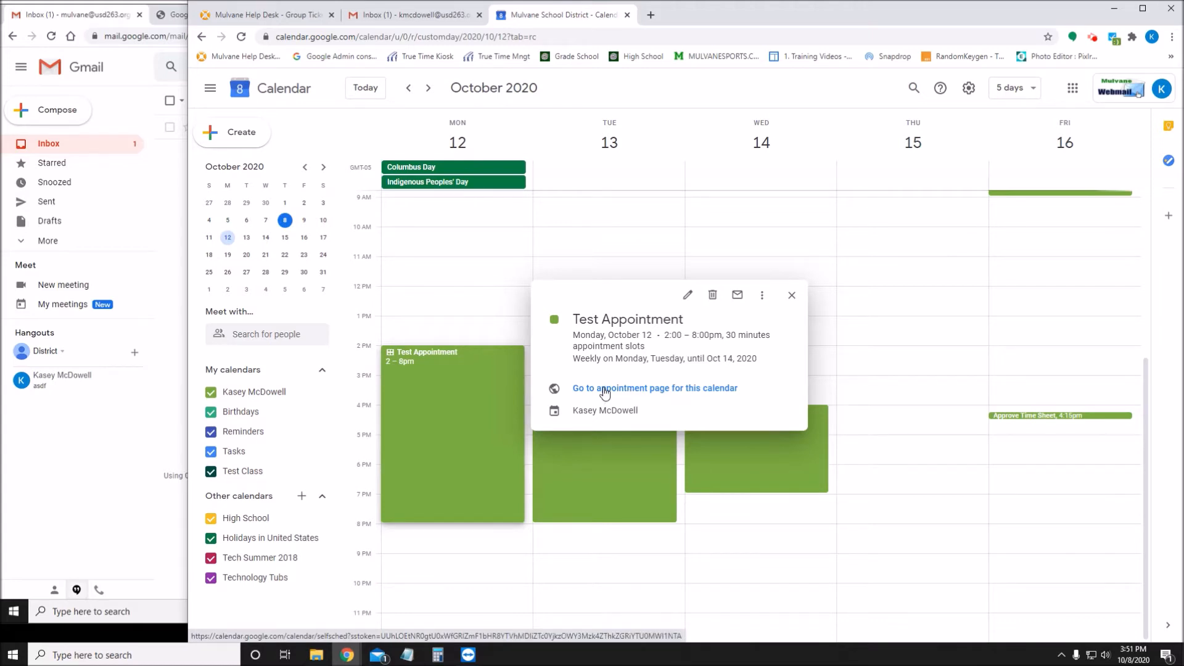
{"action": "right_click", "coordinate": [604, 393]}
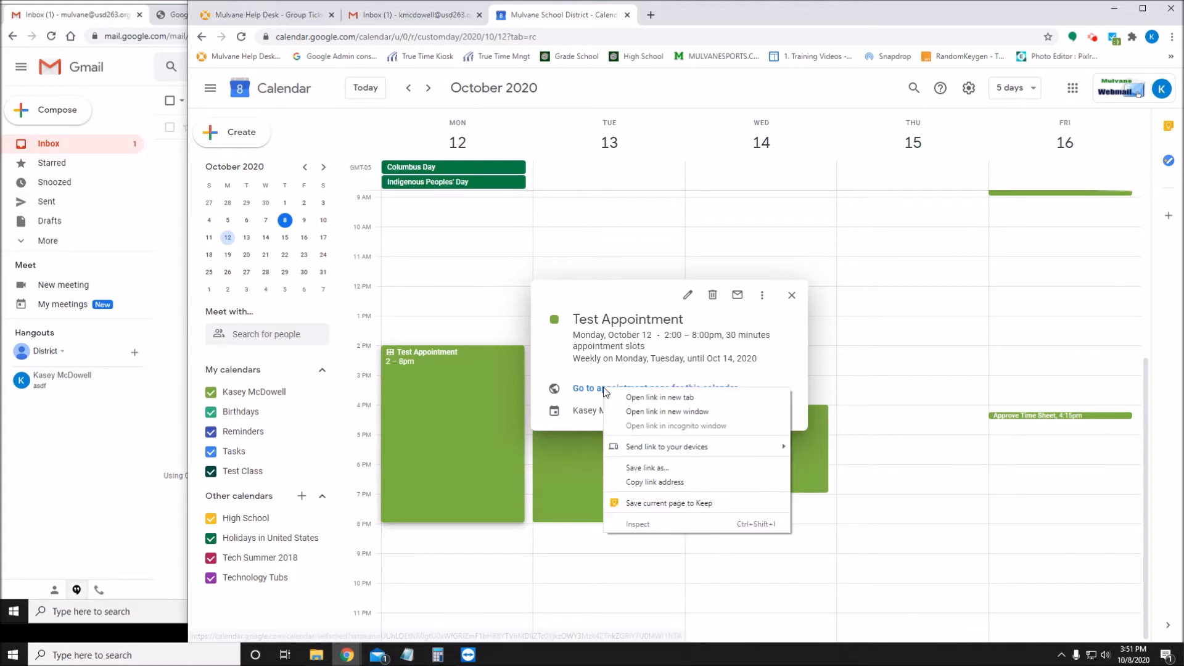
{"action": "left_click", "coordinate": [645, 482]}
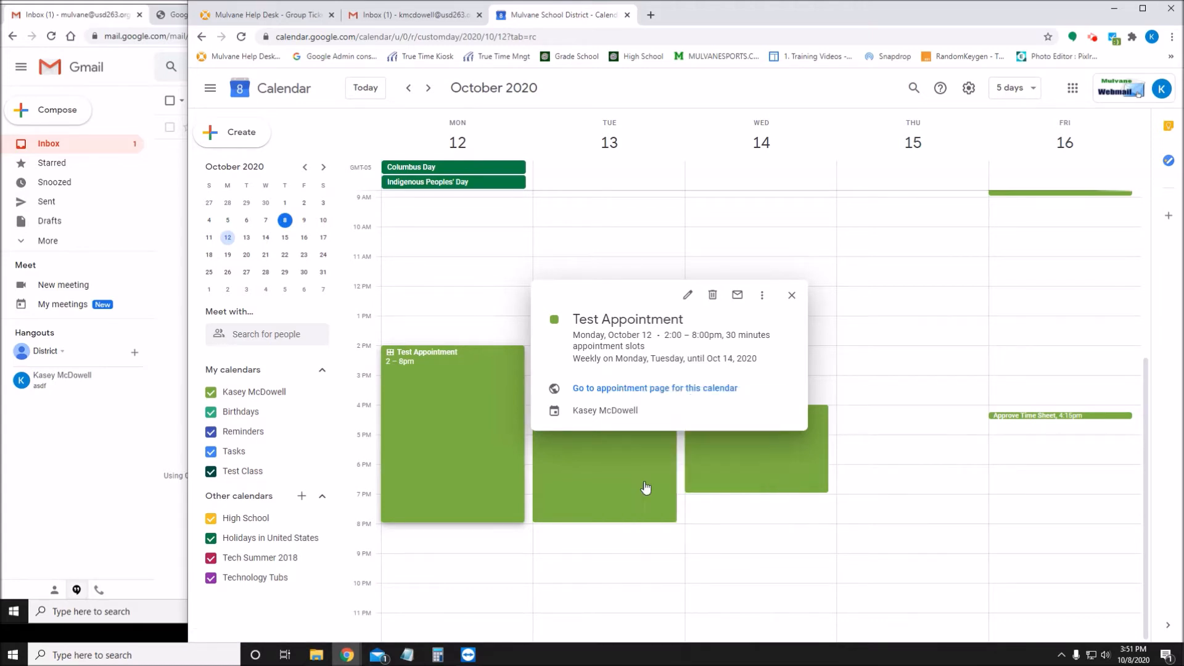
{"action": "left_click", "coordinate": [604, 391]}
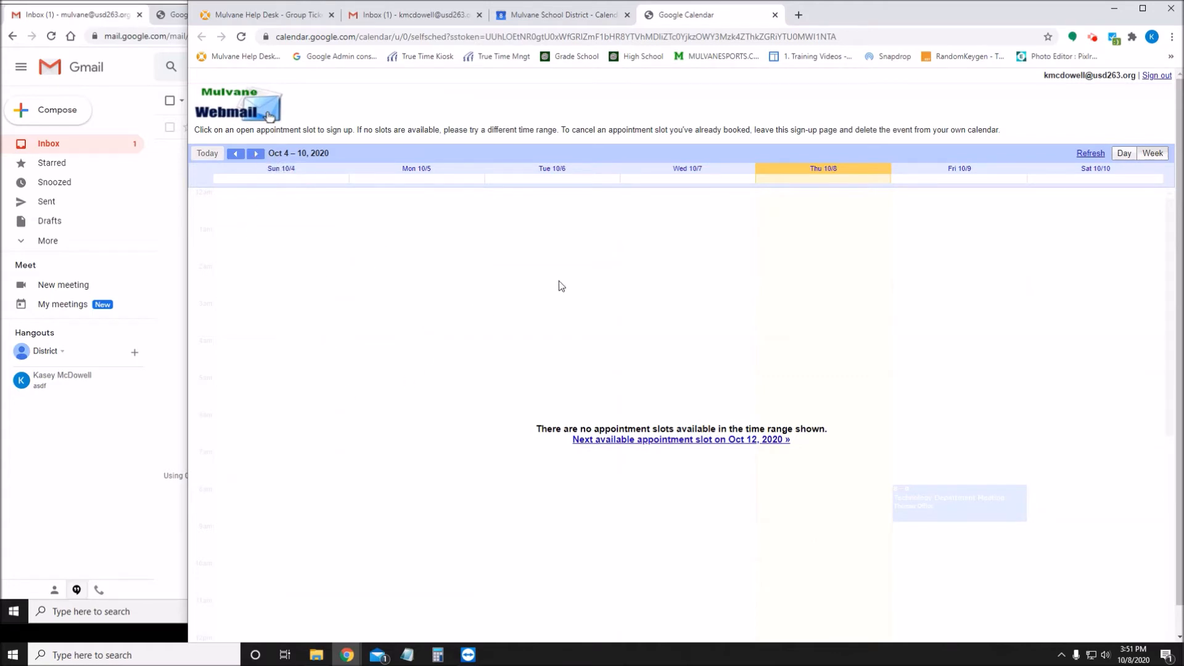
{"action": "left_click", "coordinate": [256, 154]}
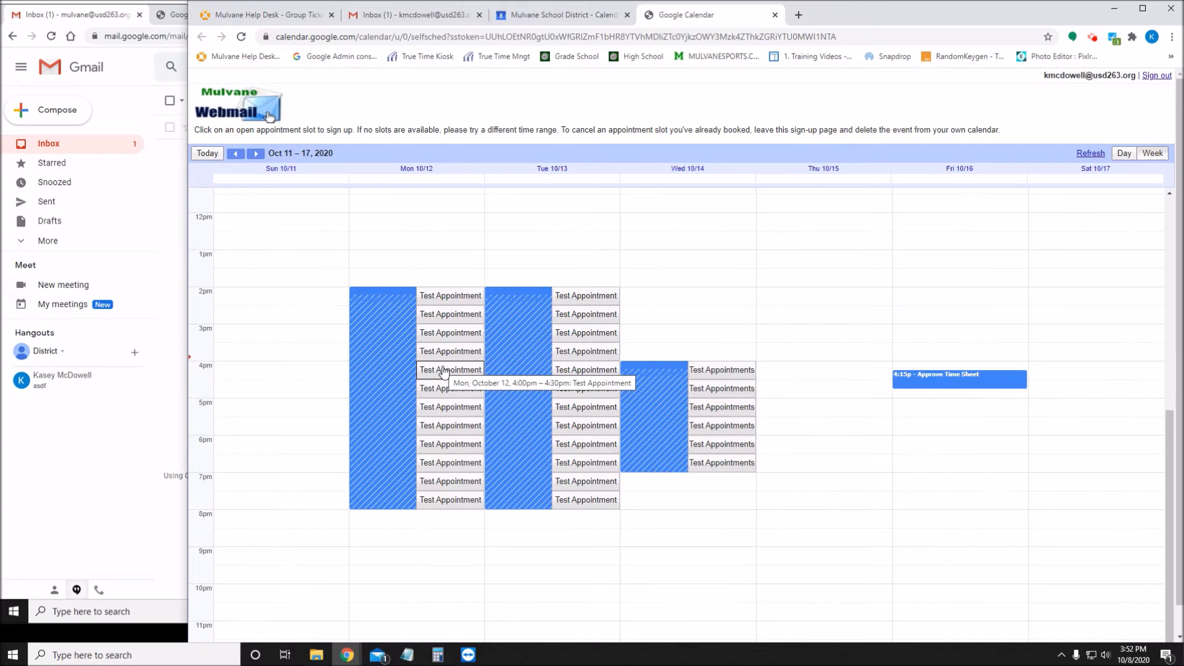
Switch to Gmail and email the copied appointment page link to the District Hosting account with the subject "calendar"
{"action": "left_click", "coordinate": [453, 16]}
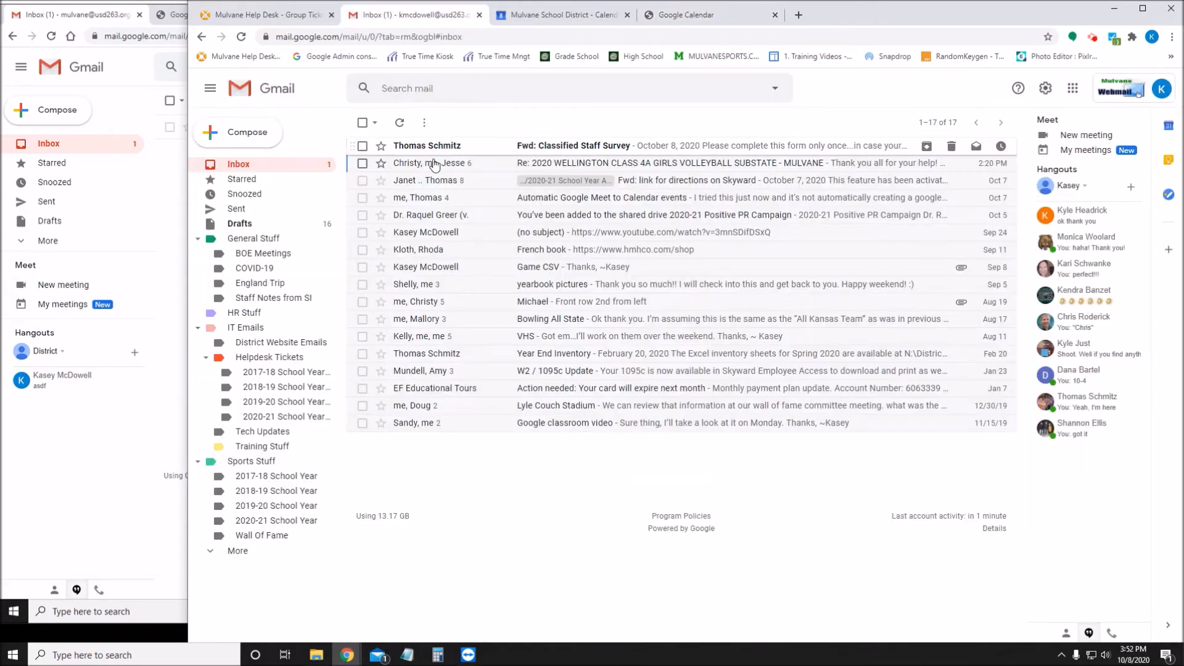
{"action": "left_click", "coordinate": [244, 132]}
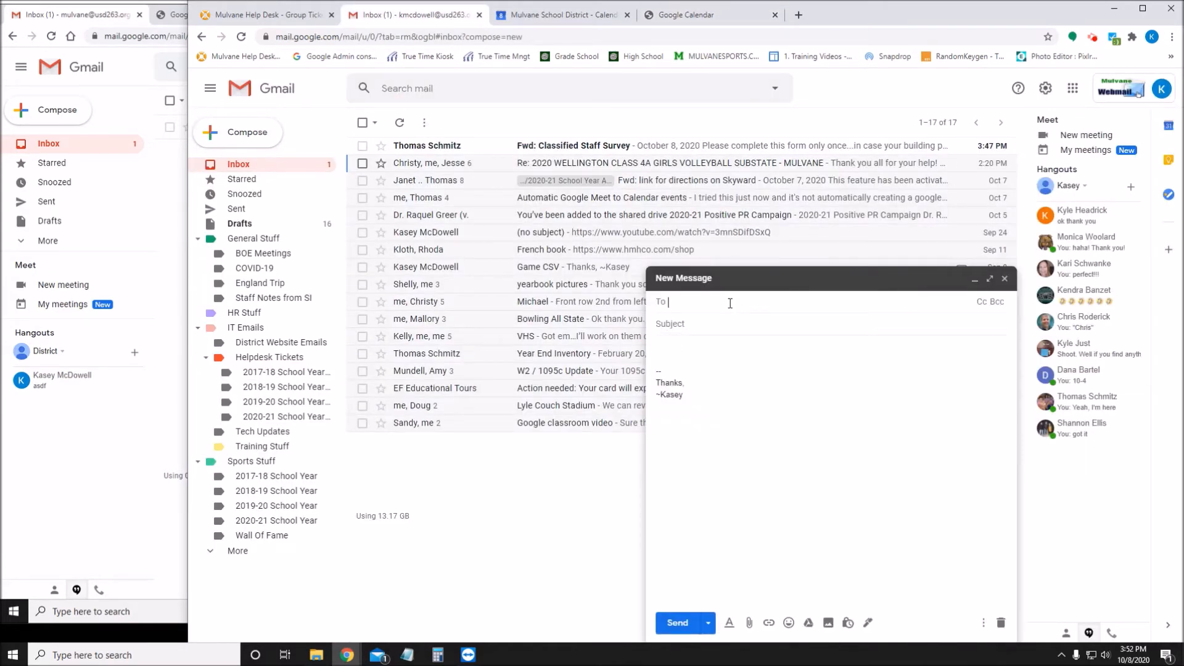
{"action": "type", "text": "dis"}
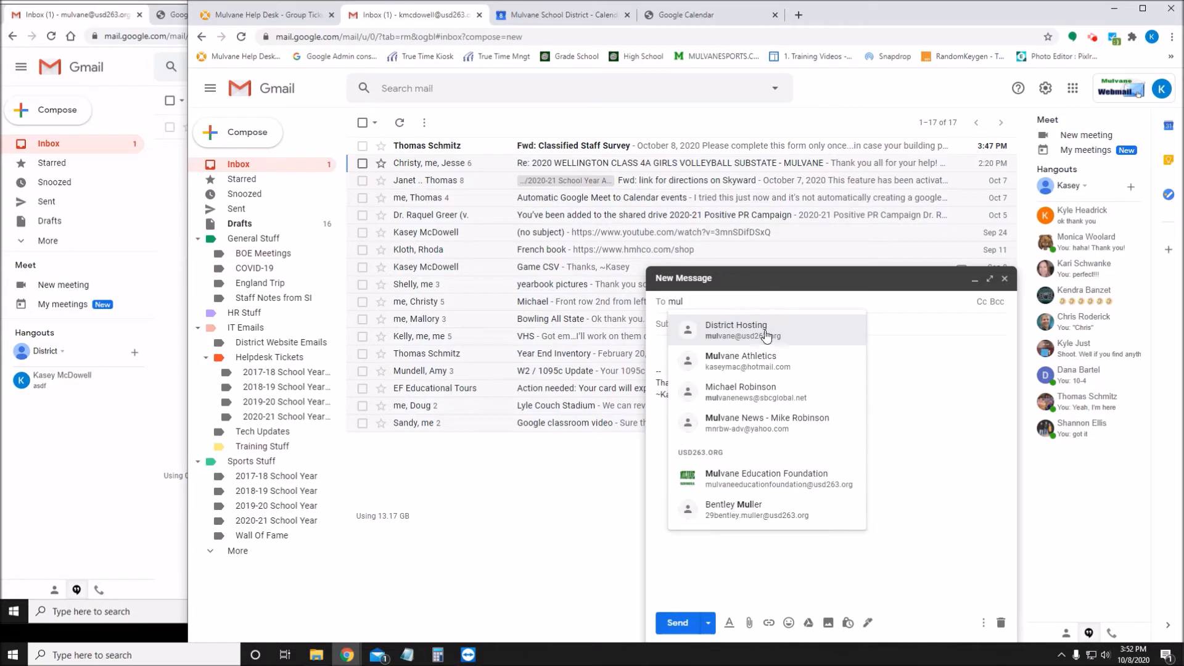
{"action": "left_click", "coordinate": [768, 330]}
{"action": "left_click", "coordinate": [698, 323]}
{"action": "type", "text": "calendar"}
{"action": "key", "text": "Tab"}
{"action": "key", "text": "ctrl+v"}
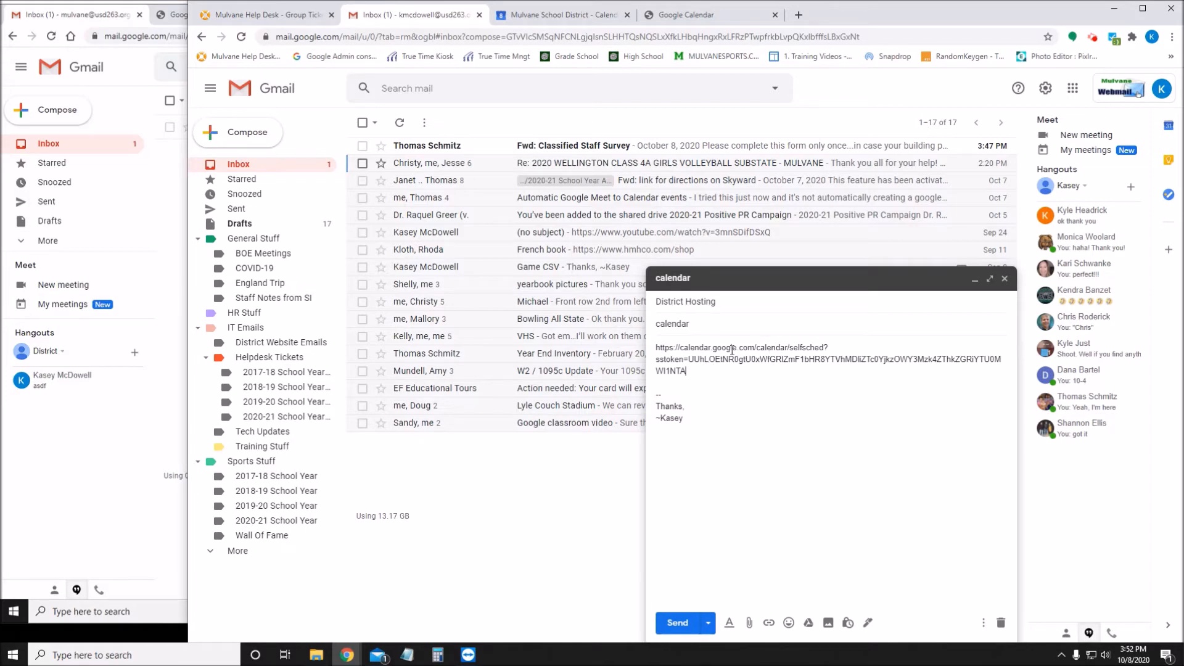
{"action": "left_click", "coordinate": [678, 623]}
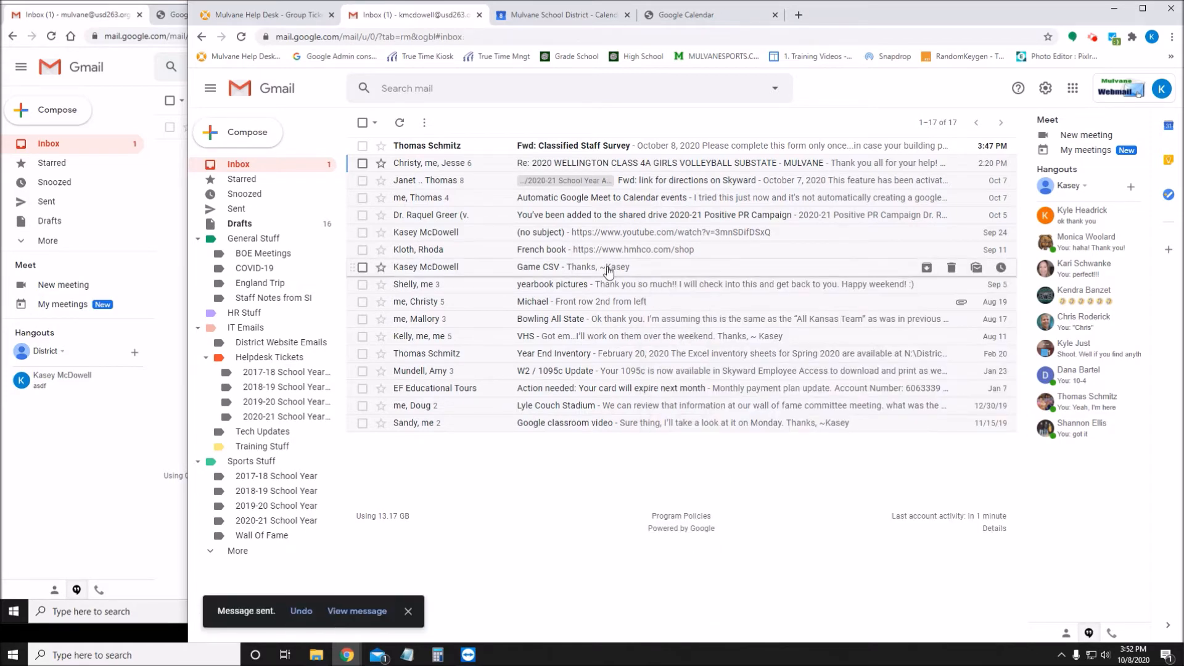
Close the event details in Calendar, and delete the canceled-event message from the District Hosting account's Gmail inbox in the remote window
{"action": "left_click", "coordinate": [521, 14]}
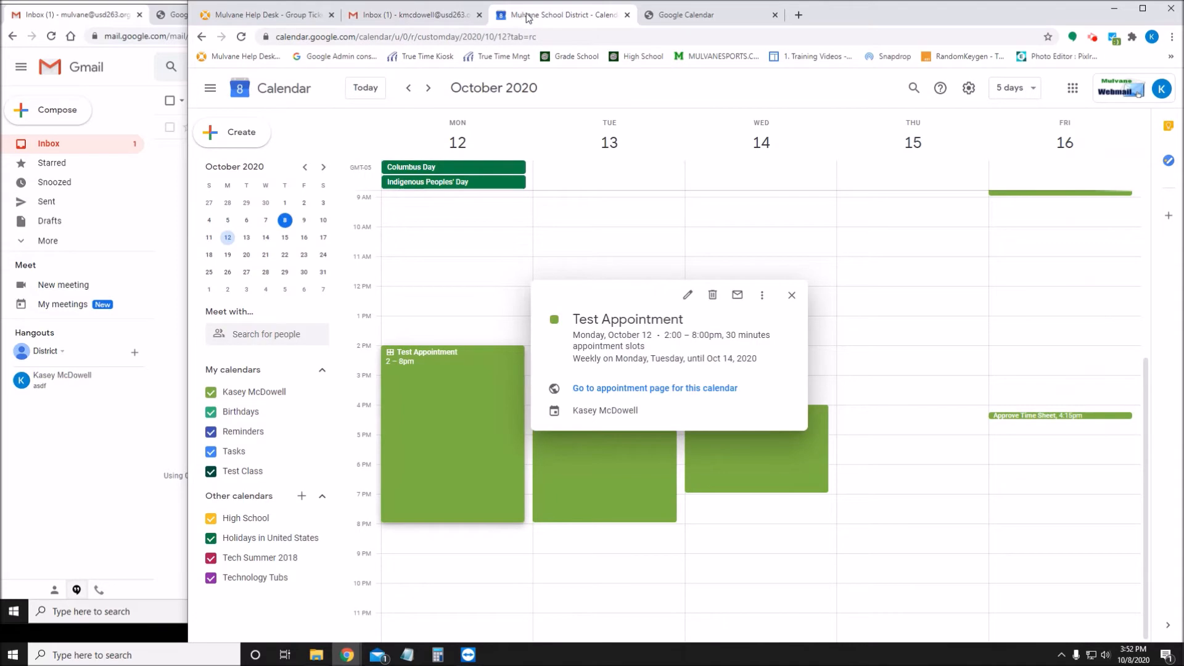
{"action": "left_click", "coordinate": [792, 295]}
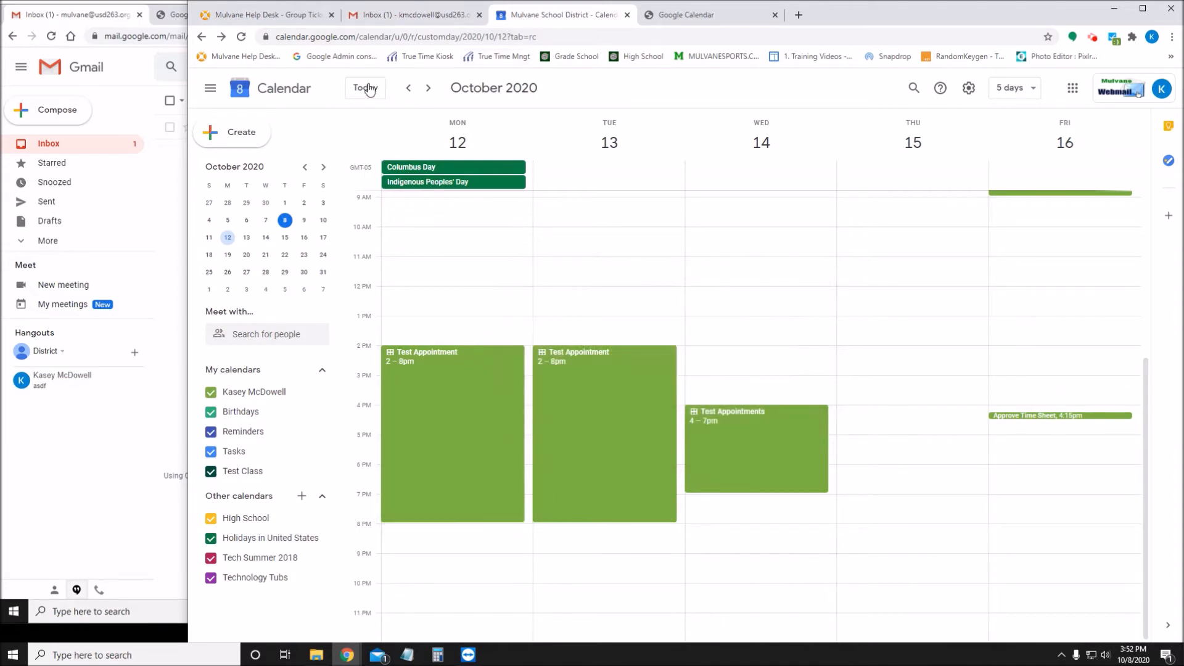
{"action": "left_click", "coordinate": [99, 20]}
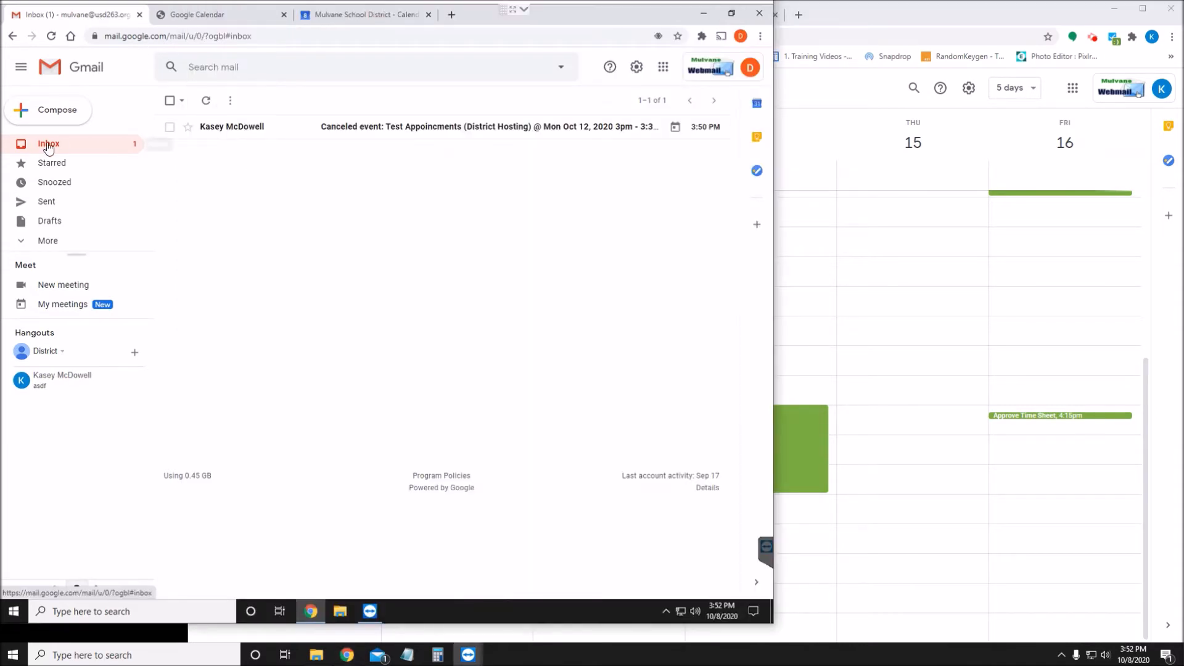
{"action": "left_click", "coordinate": [169, 127]}
{"action": "left_click", "coordinate": [266, 100]}
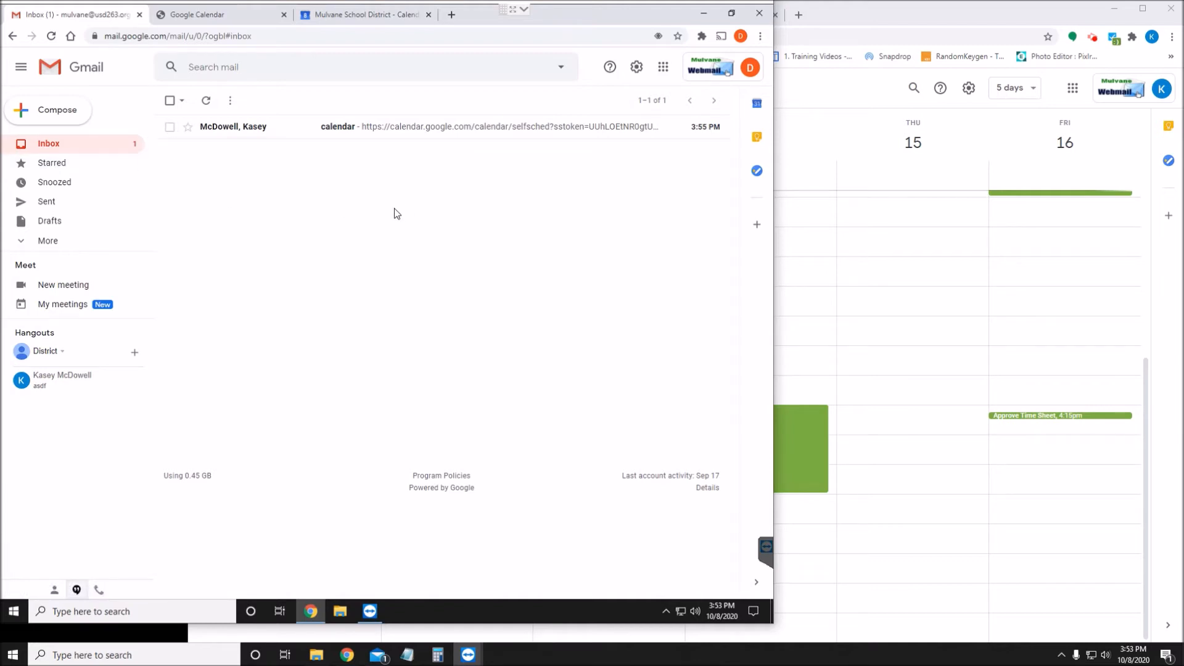
Open the appointment page from the emailed calendar link, close the extra browser tabs, and show the week of Oct 11 – 17, 2020
{"action": "left_click", "coordinate": [238, 127]}
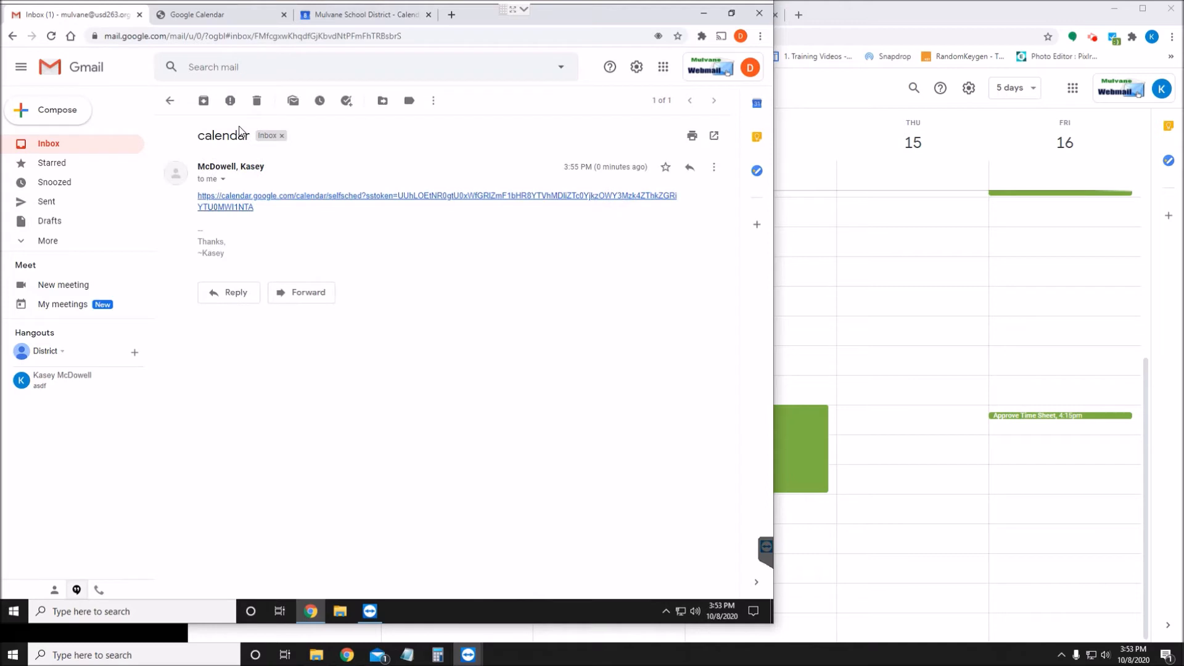
{"action": "left_click", "coordinate": [306, 205]}
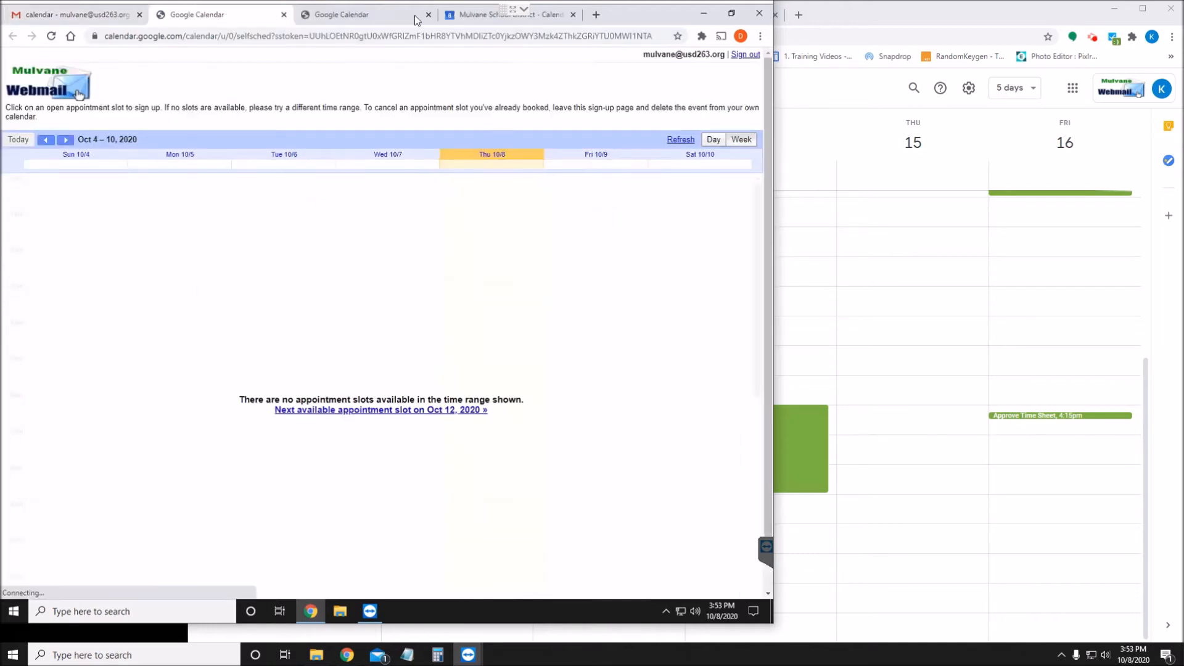
{"action": "left_click", "coordinate": [428, 14]}
{"action": "left_click", "coordinate": [429, 14]}
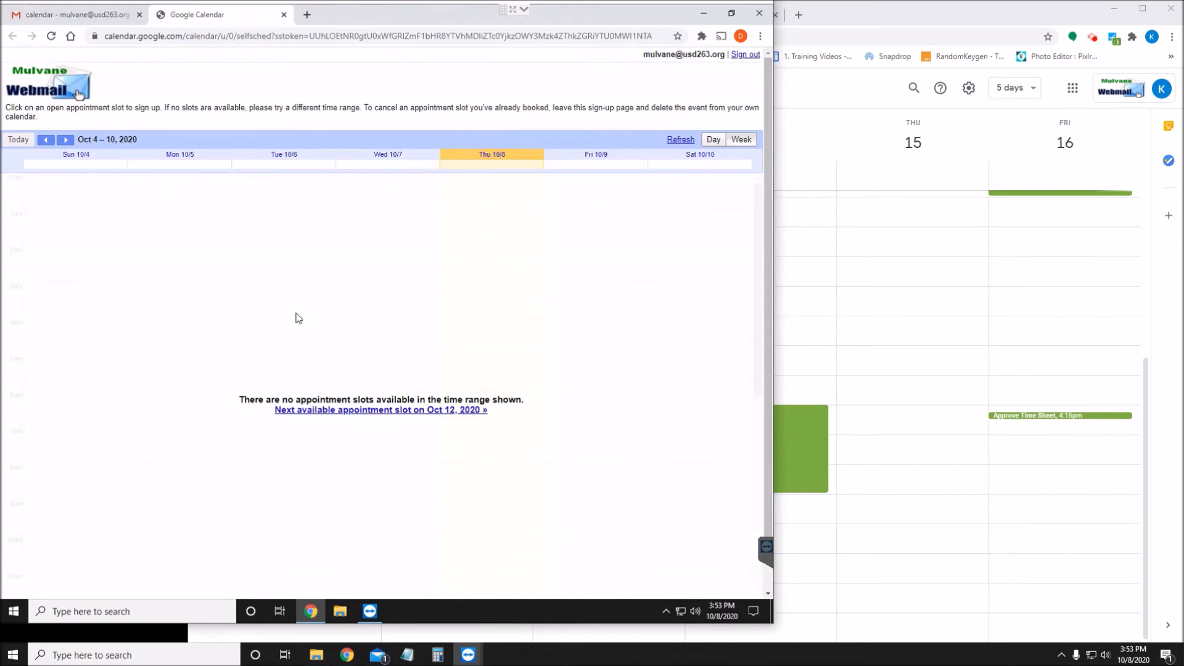
{"action": "left_click", "coordinate": [64, 141]}
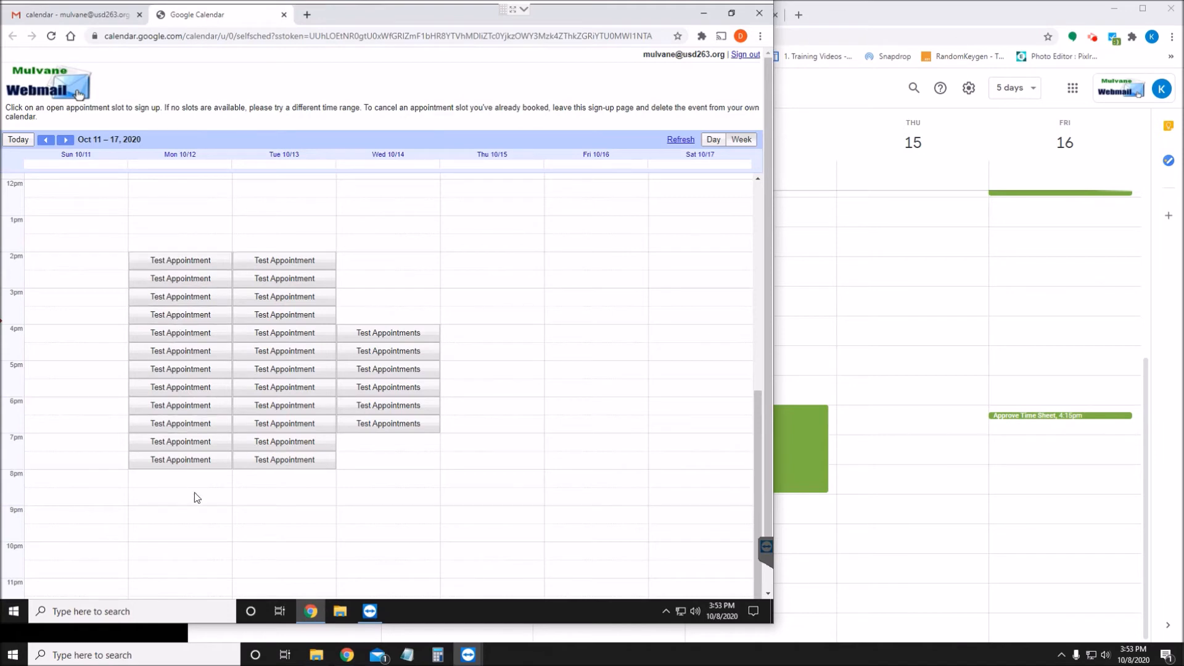
Book the Monday, October 12, 5:00pm – 5:30pm Test Appointment slot, leaving the location and description blank, and dismiss the confirmation
{"action": "left_click", "coordinate": [177, 369]}
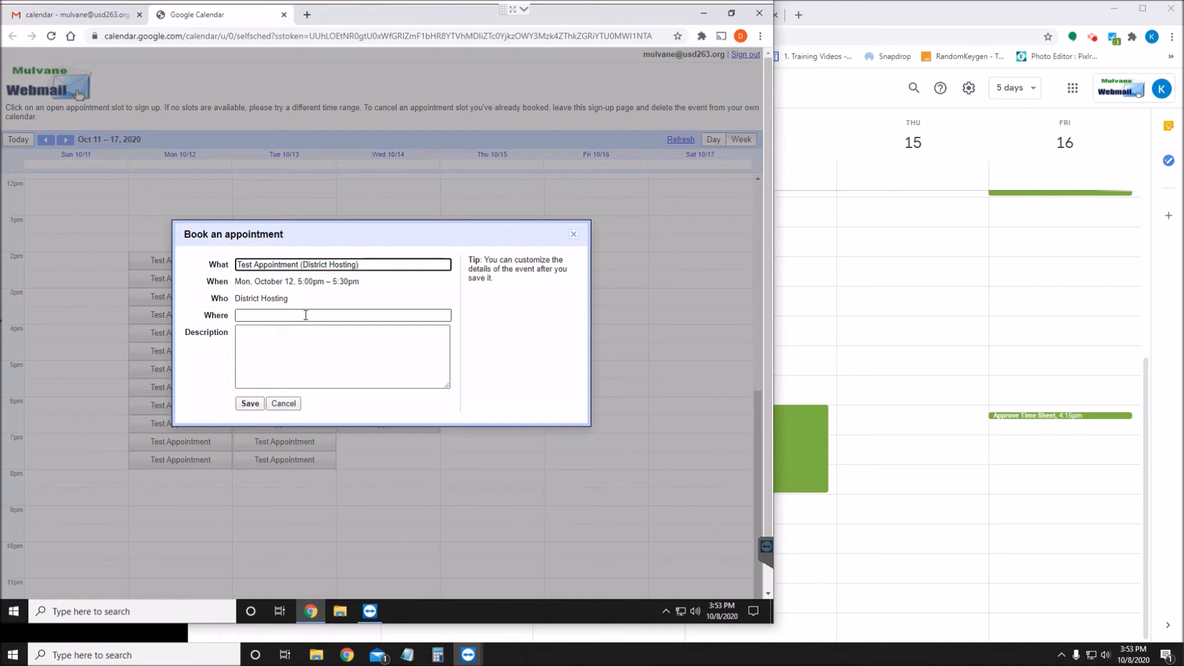
{"action": "key", "text": "Tab"}
{"action": "key", "text": "Tab"}
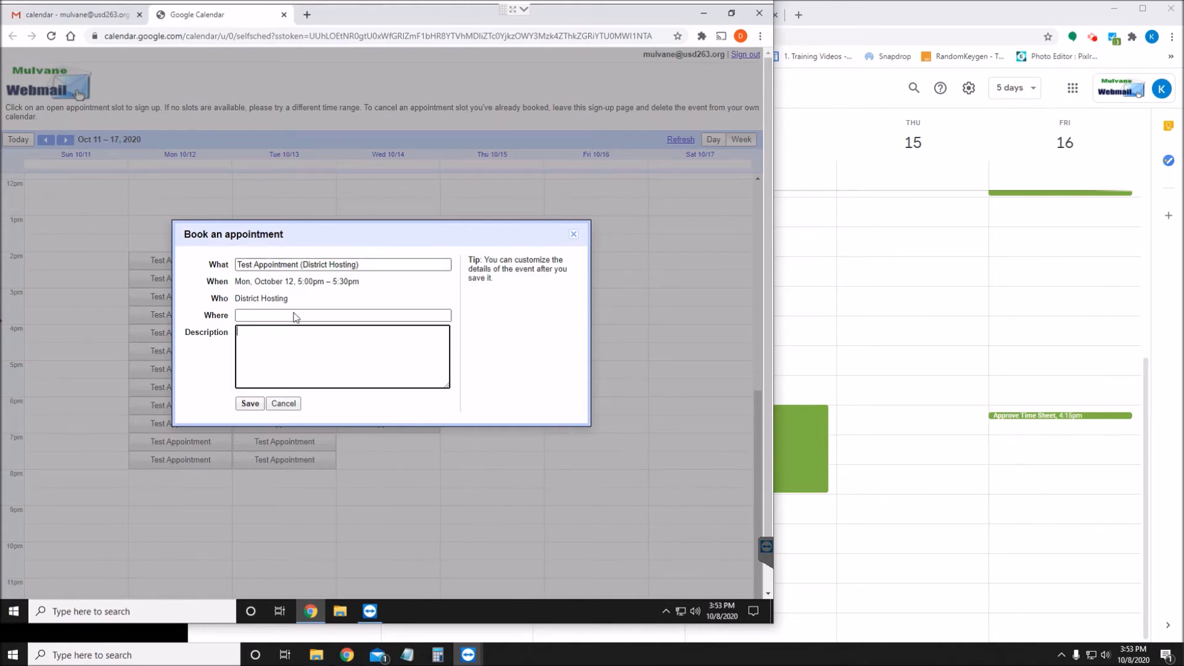
{"action": "left_click", "coordinate": [249, 403]}
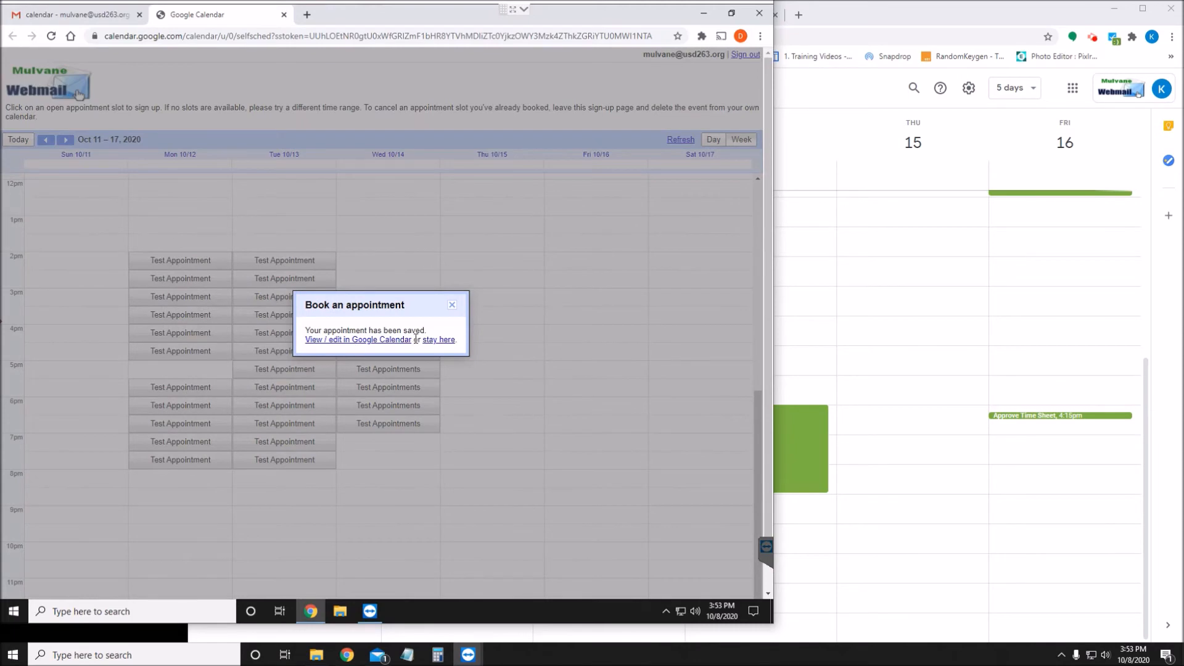
{"action": "left_click", "coordinate": [452, 304]}
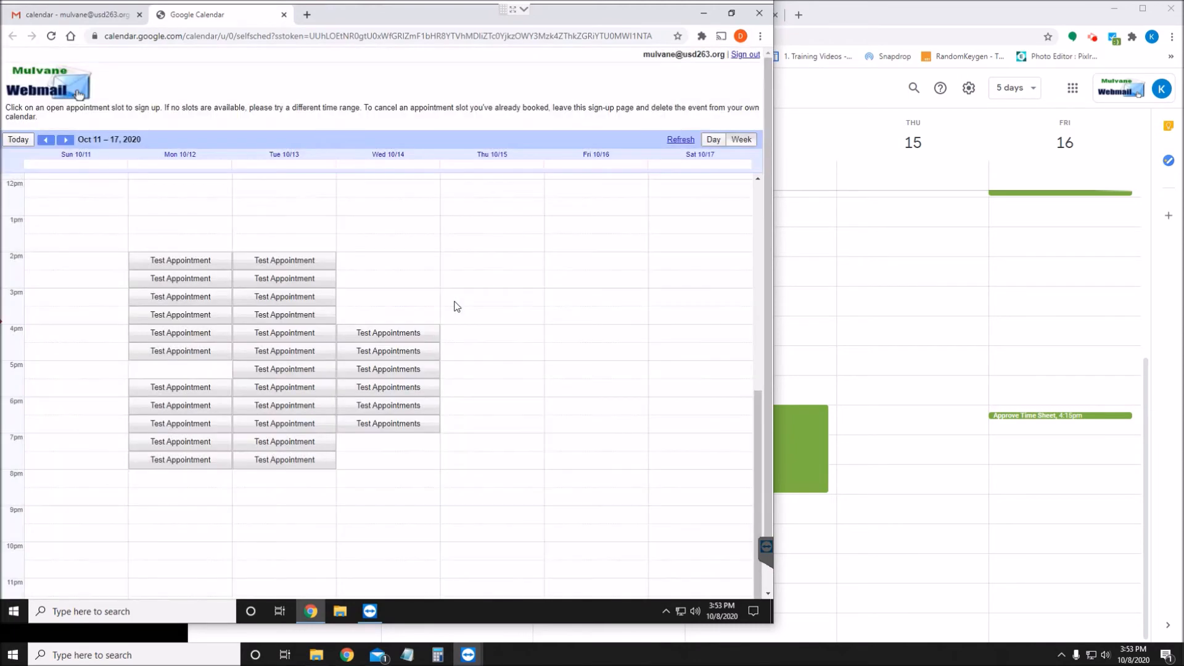
Open the Test Appointment invitation for October 12 at 5pm in the District Hosting account's Gmail inbox
{"action": "left_click", "coordinate": [76, 17]}
{"action": "left_click", "coordinate": [49, 146]}
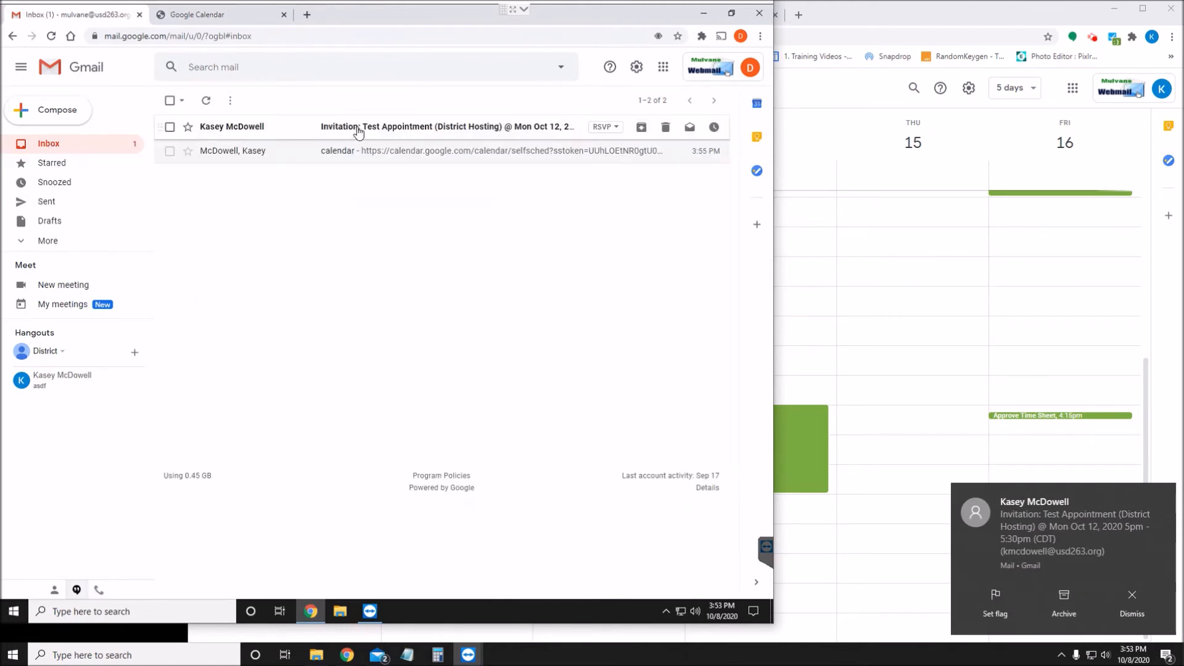
{"action": "left_click", "coordinate": [362, 130]}
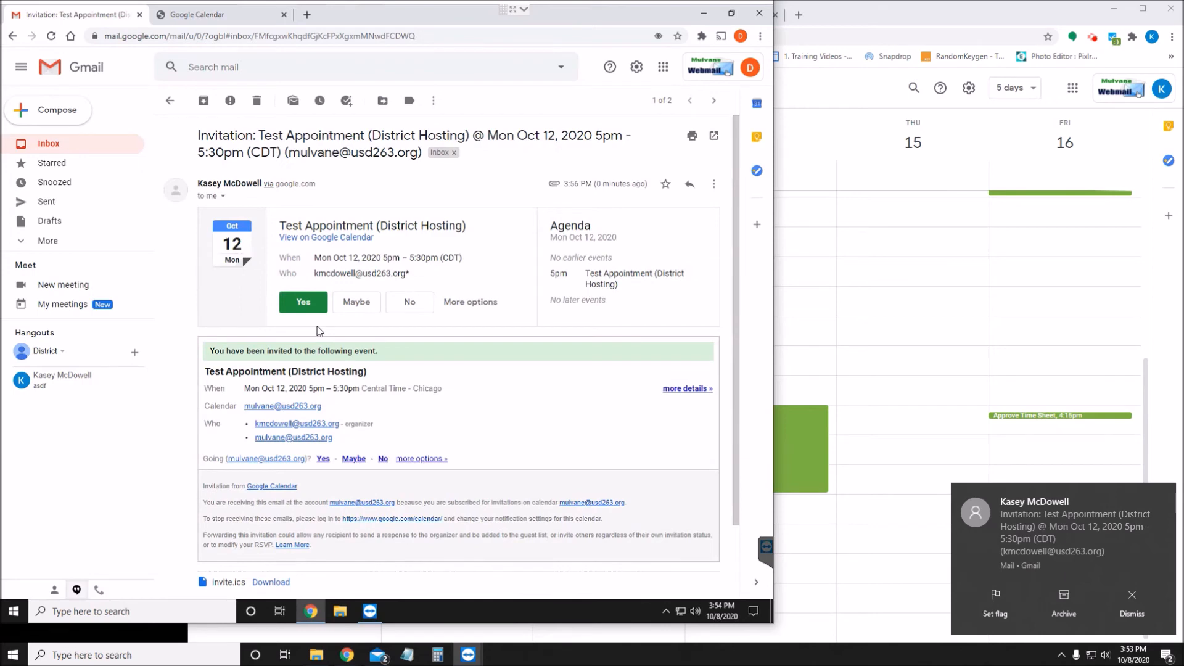
Check the October 12 booking in the organizer's calendar and read the matching invitation email in the organizer's Gmail inbox
{"action": "left_click", "coordinate": [847, 21]}
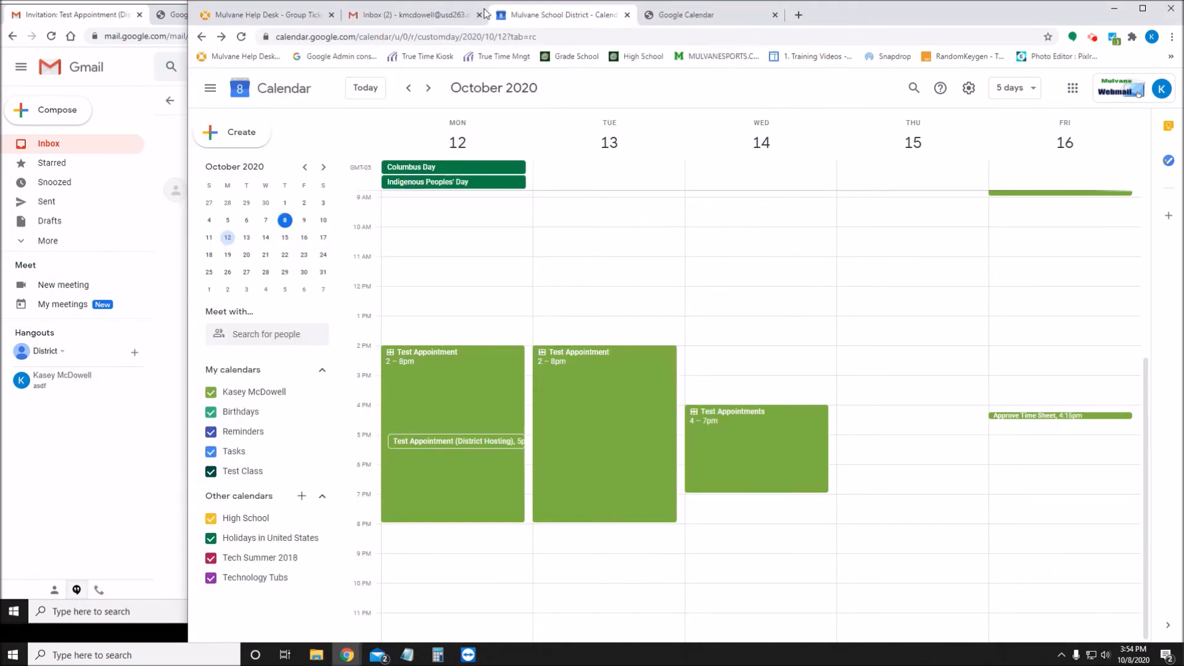
{"action": "left_click", "coordinate": [424, 14]}
{"action": "left_click", "coordinate": [546, 18]}
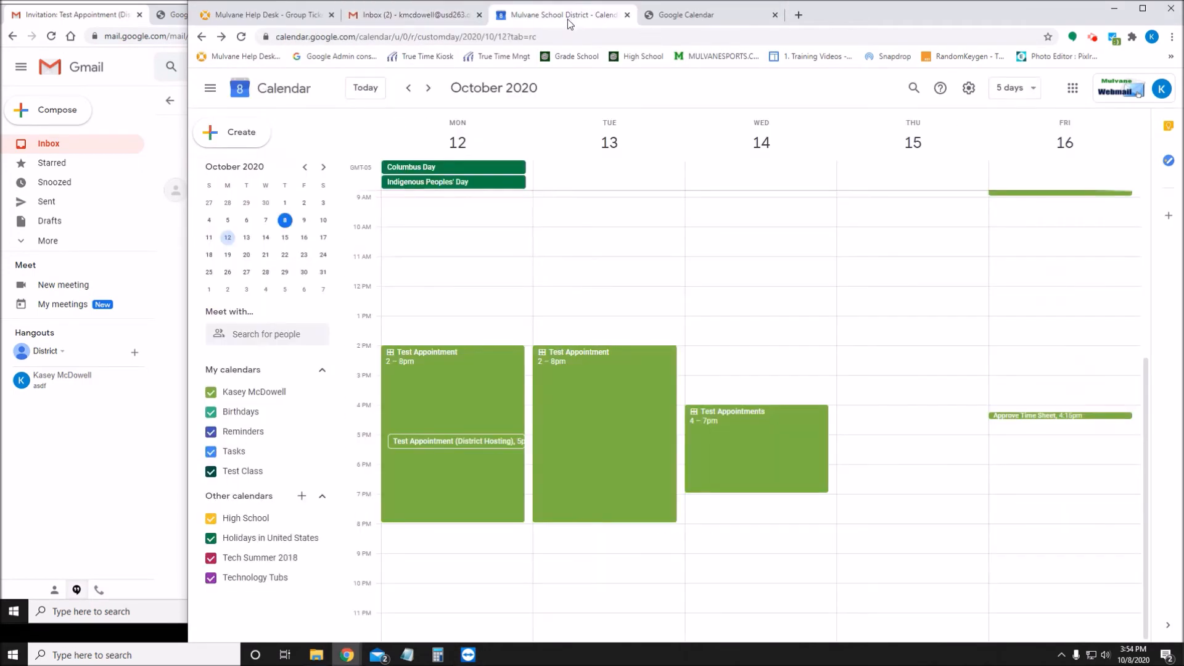
{"action": "left_click", "coordinate": [432, 15]}
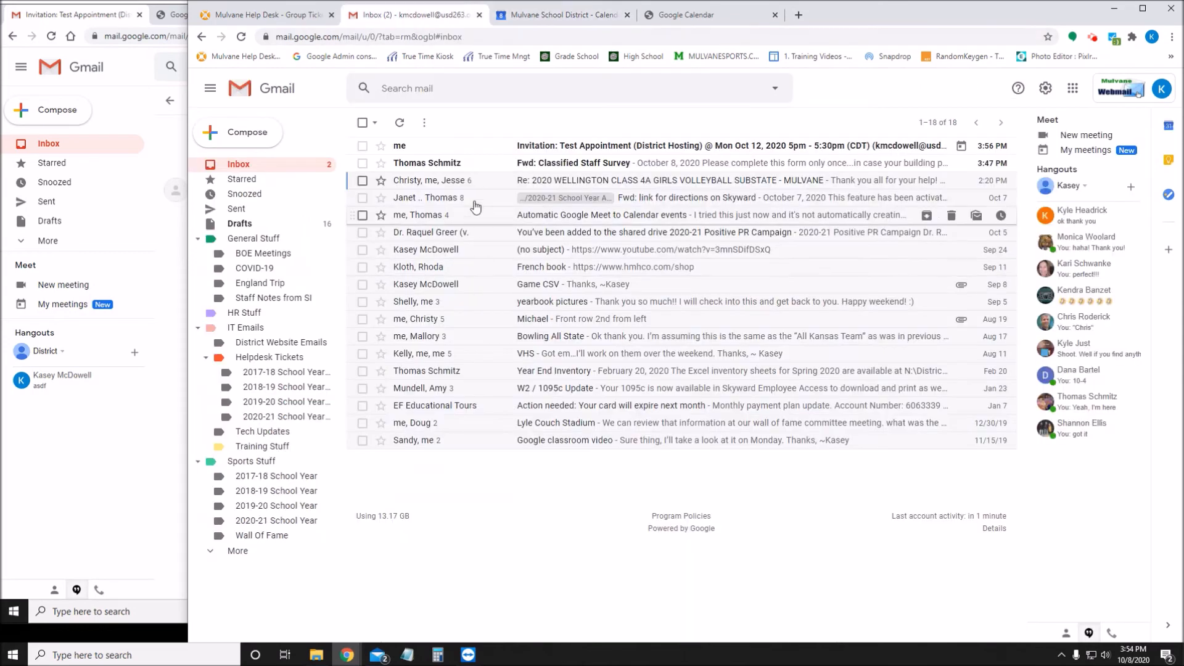
{"action": "left_click", "coordinate": [469, 161]}
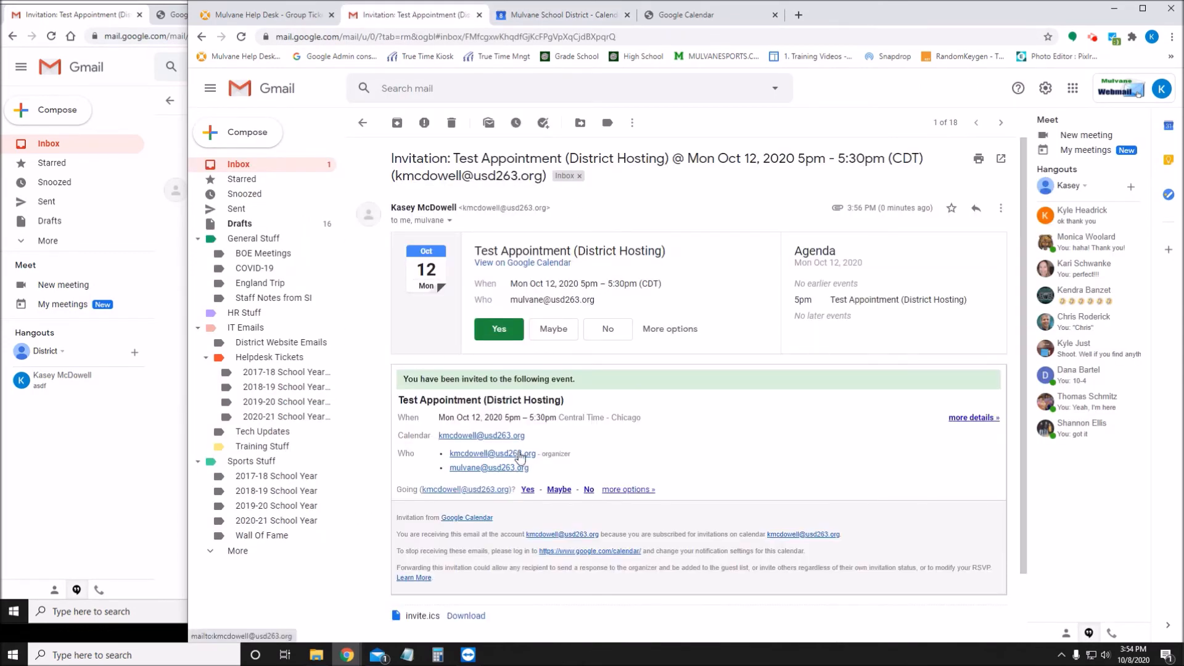
{"action": "left_click", "coordinate": [525, 20]}
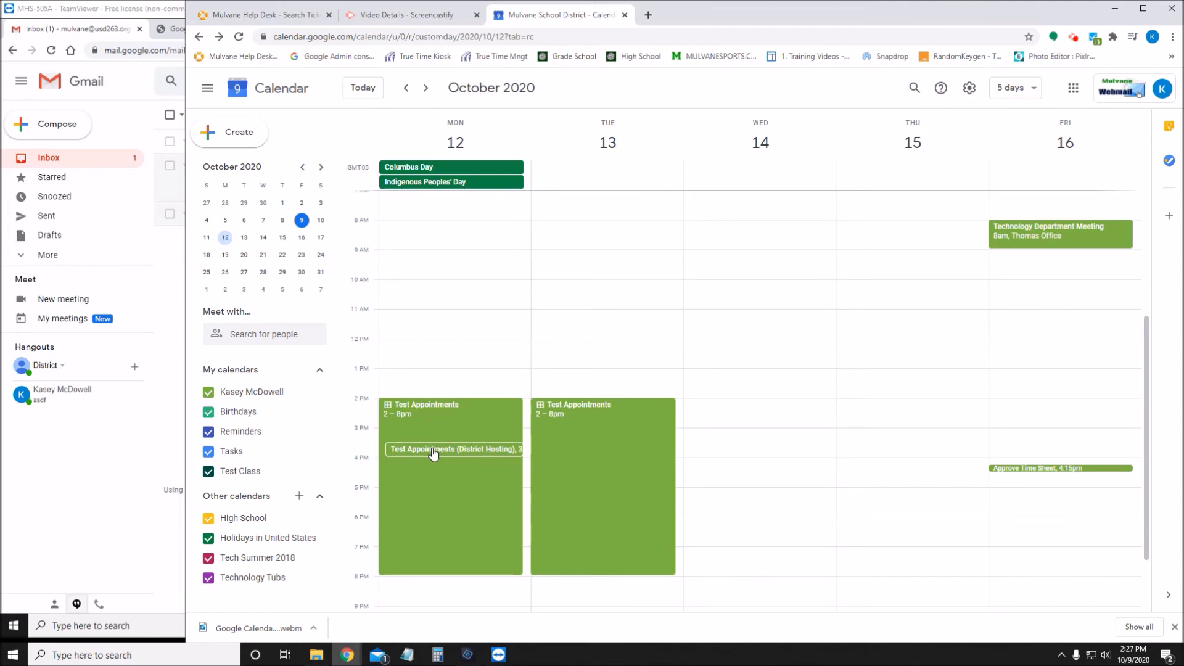
Book the Monday, October 12, 5:30pm – 6:00pm Test Appointments slot from the District Hosting account's appointment page and dismiss the confirmation
{"action": "left_click", "coordinate": [123, 9]}
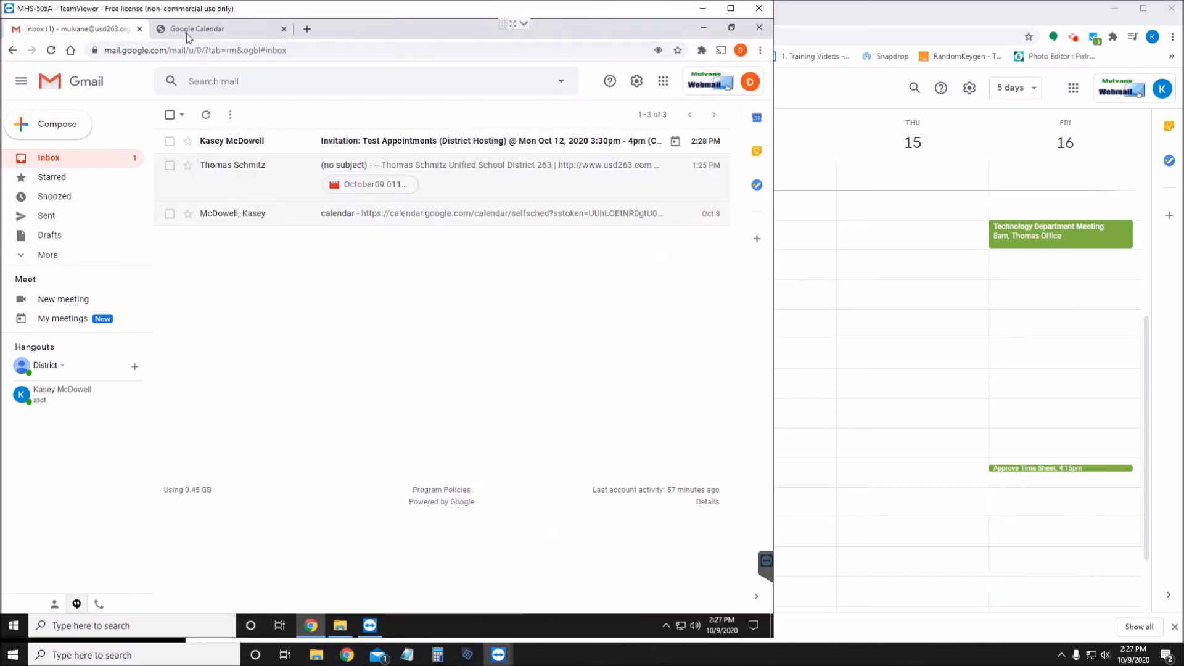
{"action": "left_click", "coordinate": [187, 32]}
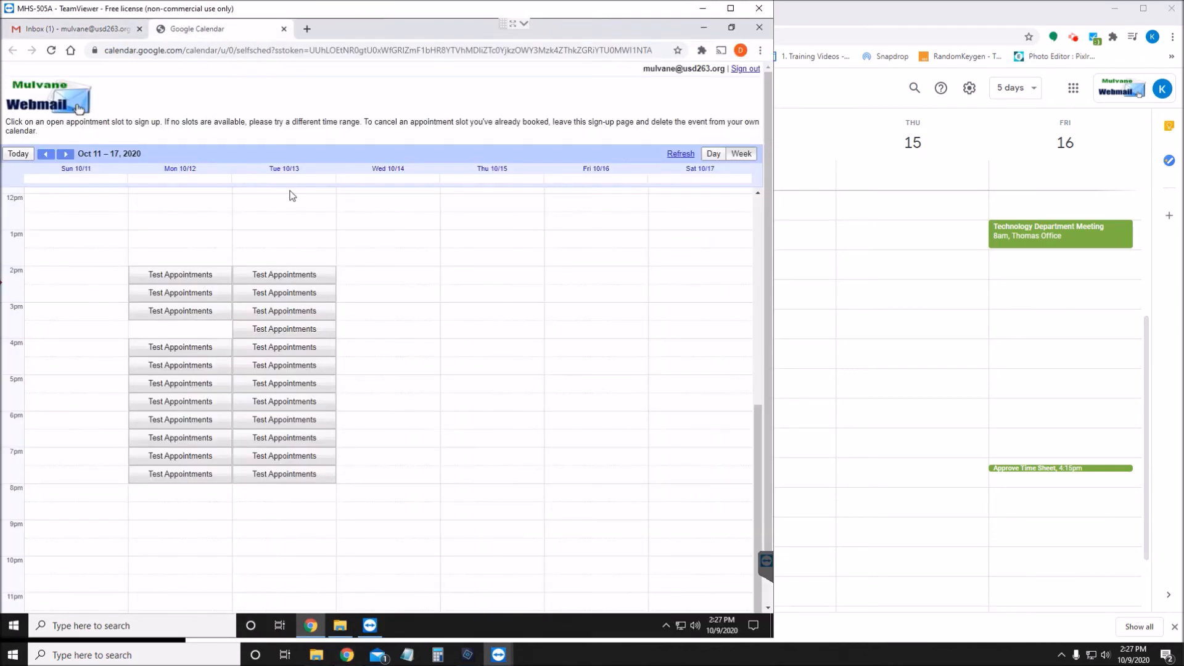
{"action": "left_click", "coordinate": [174, 405]}
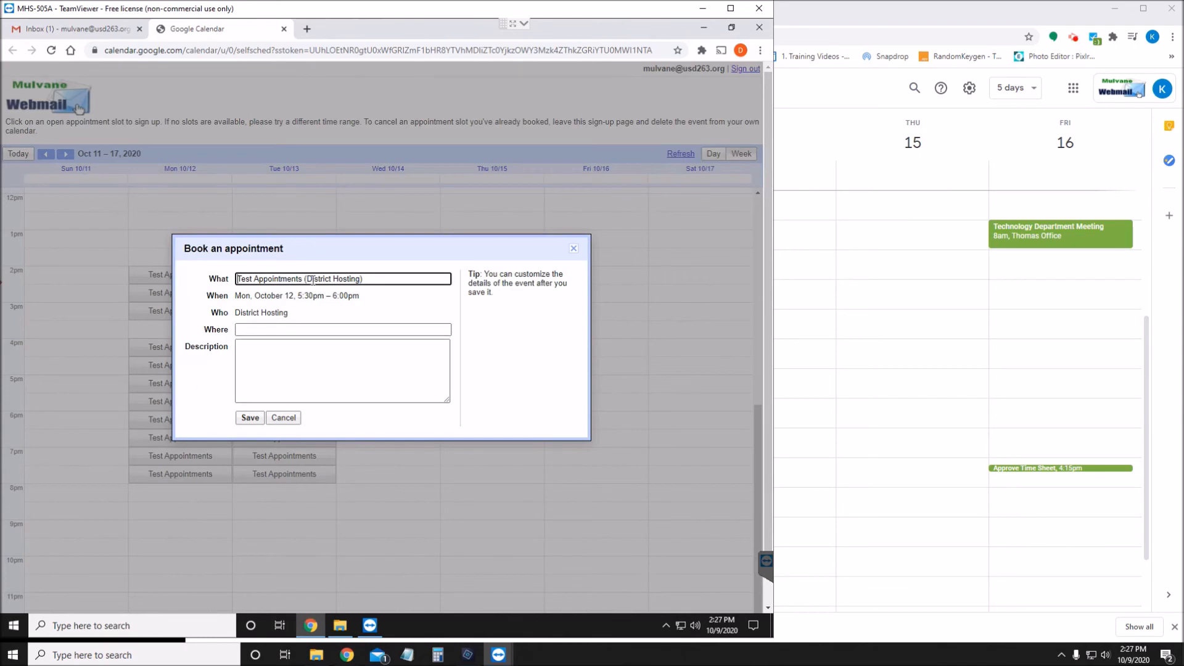
{"action": "left_click", "coordinate": [250, 418]}
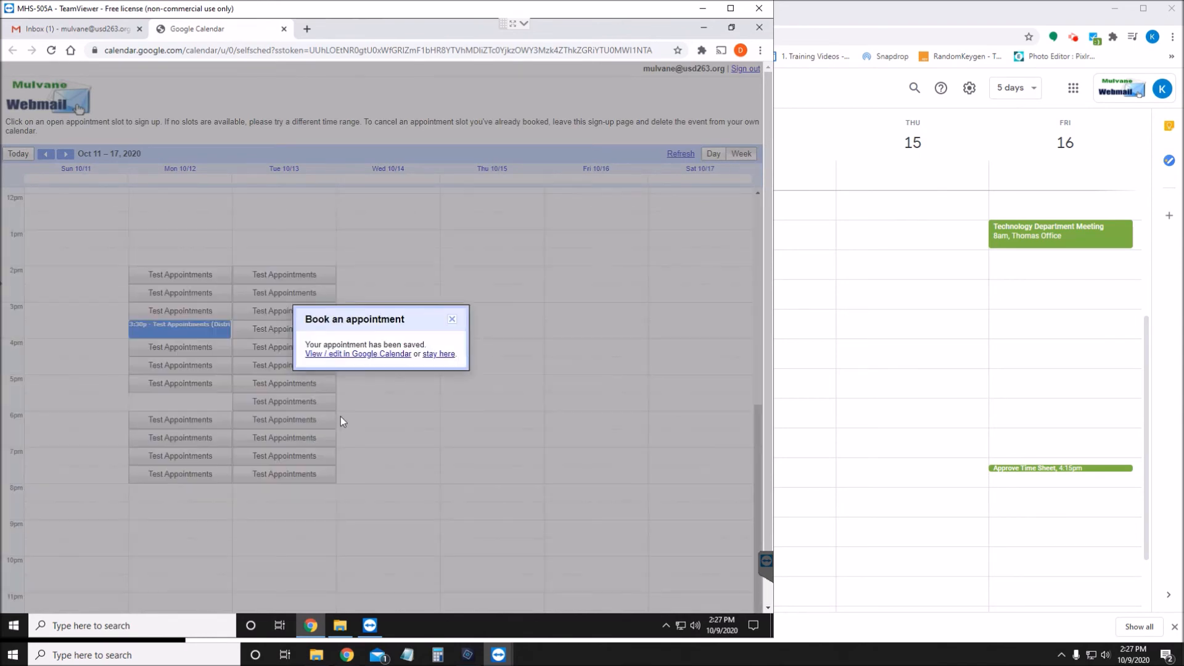
{"action": "left_click", "coordinate": [453, 320]}
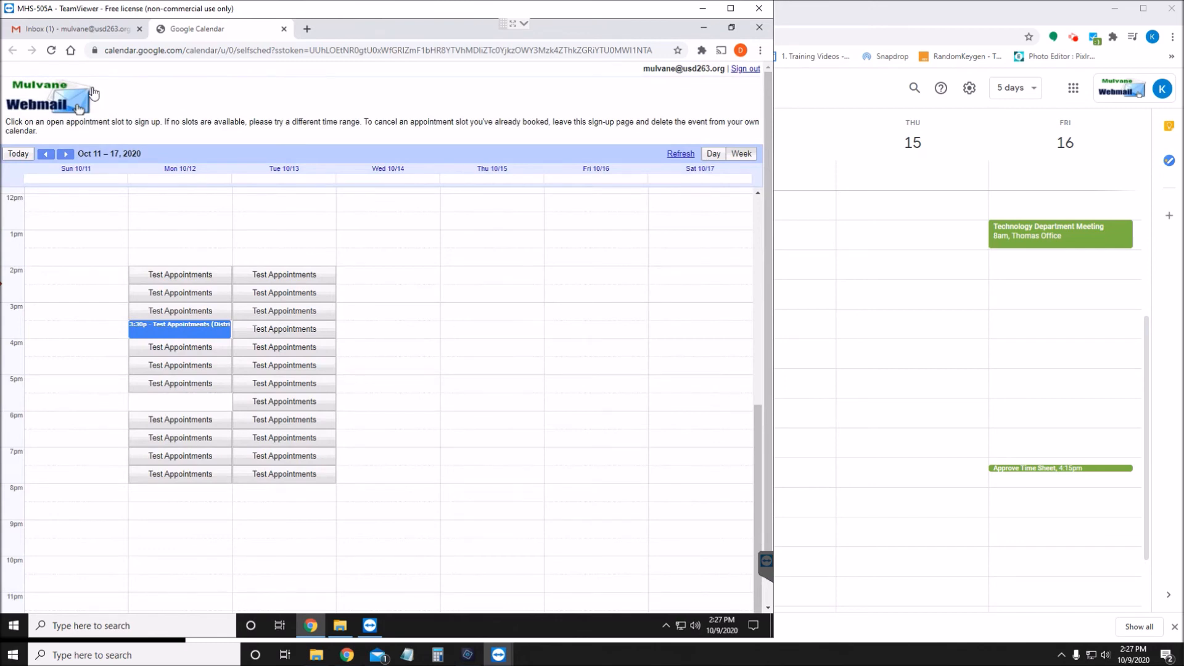
Open the October 12, 5:30pm – 6pm invitation in the District Hosting account's inbox and highlight its Google Meet joining info
{"action": "left_click", "coordinate": [80, 29]}
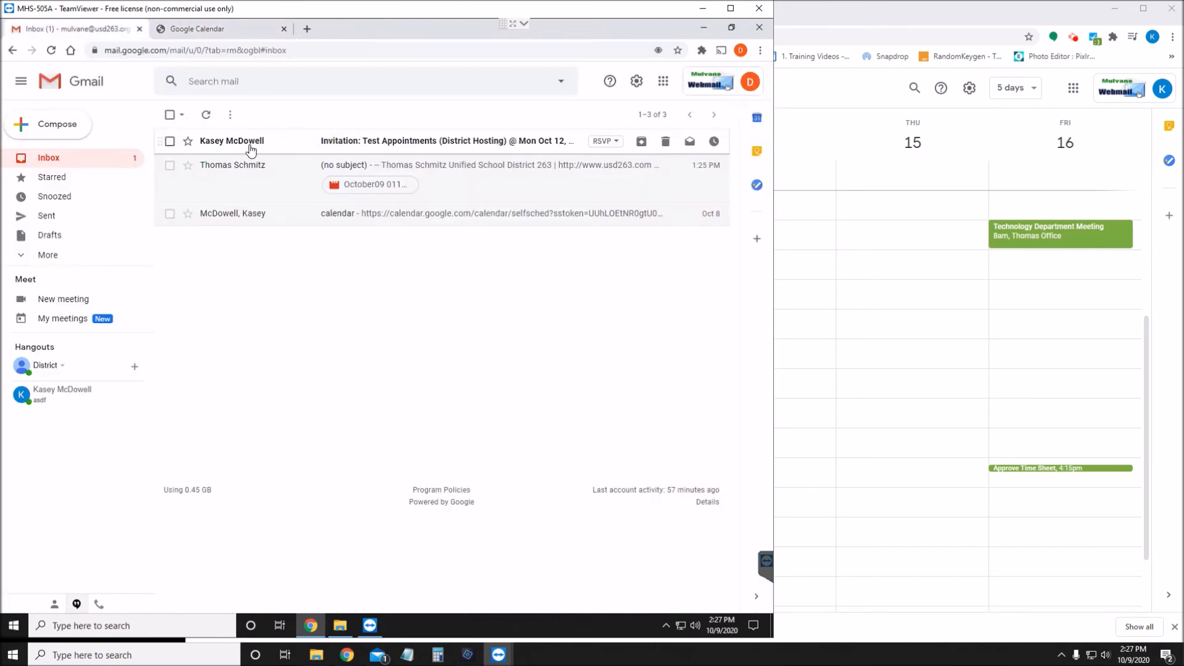
{"action": "left_click", "coordinate": [345, 146]}
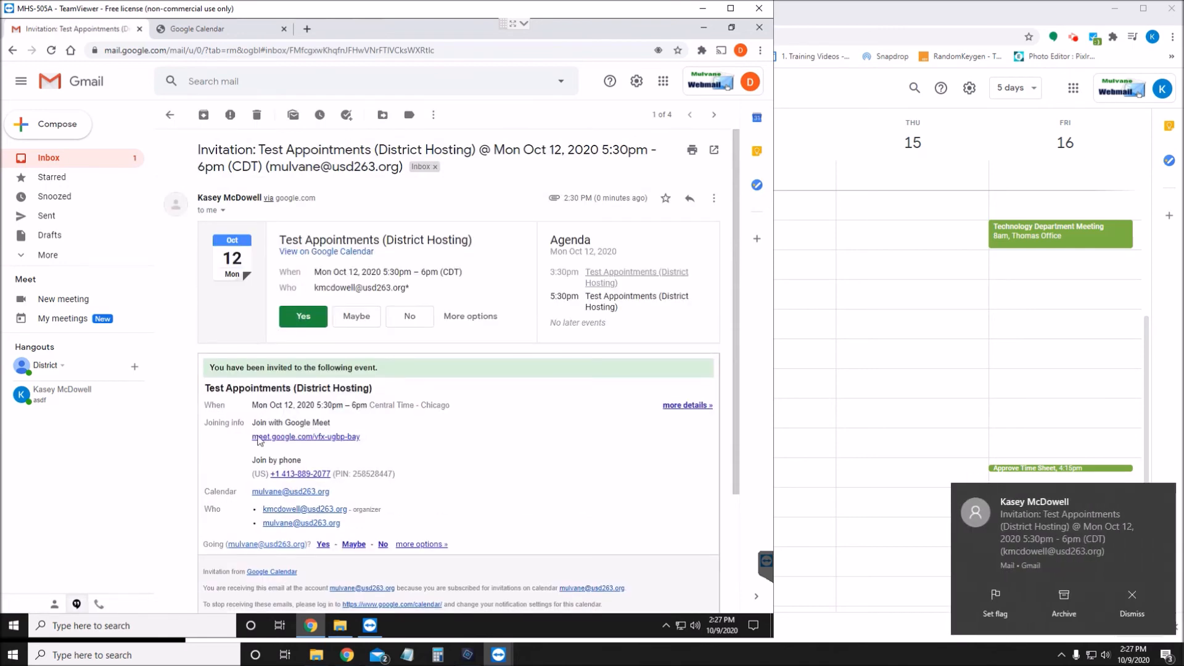
{"action": "left_click_drag", "start_coordinate": [370, 438], "coordinate": [207, 421]}
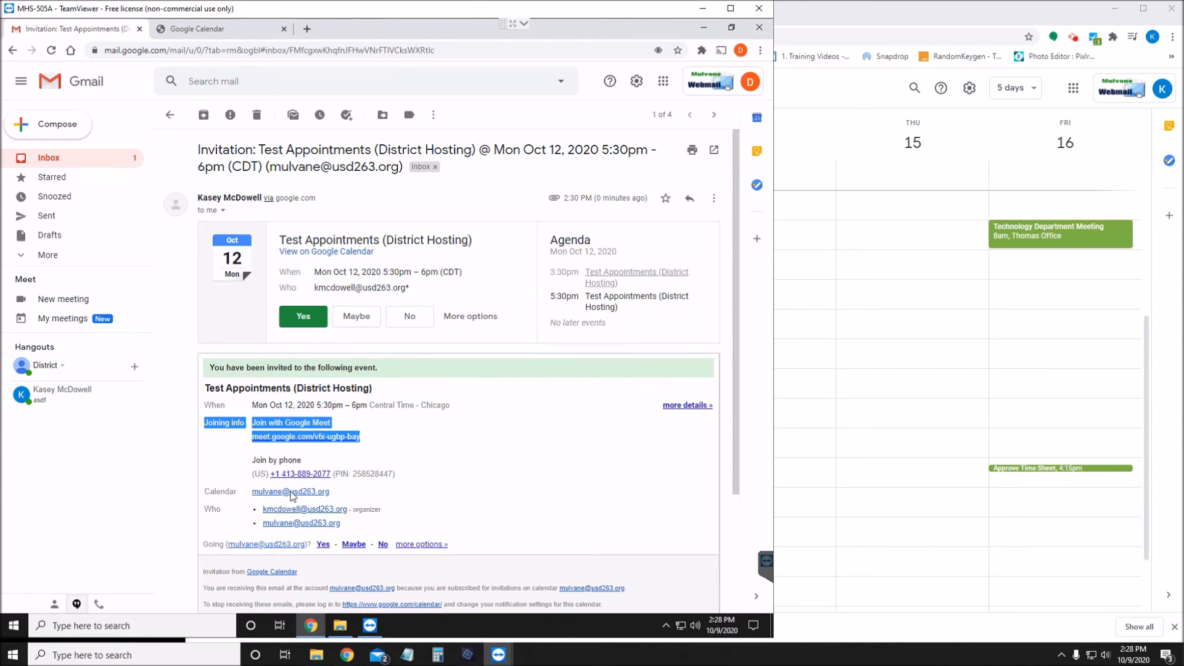
Check the Google Meet link in the details of the October 12, 5:30 – 6:00pm booking on the organizer's calendar, and close the details
{"action": "left_click", "coordinate": [878, 38]}
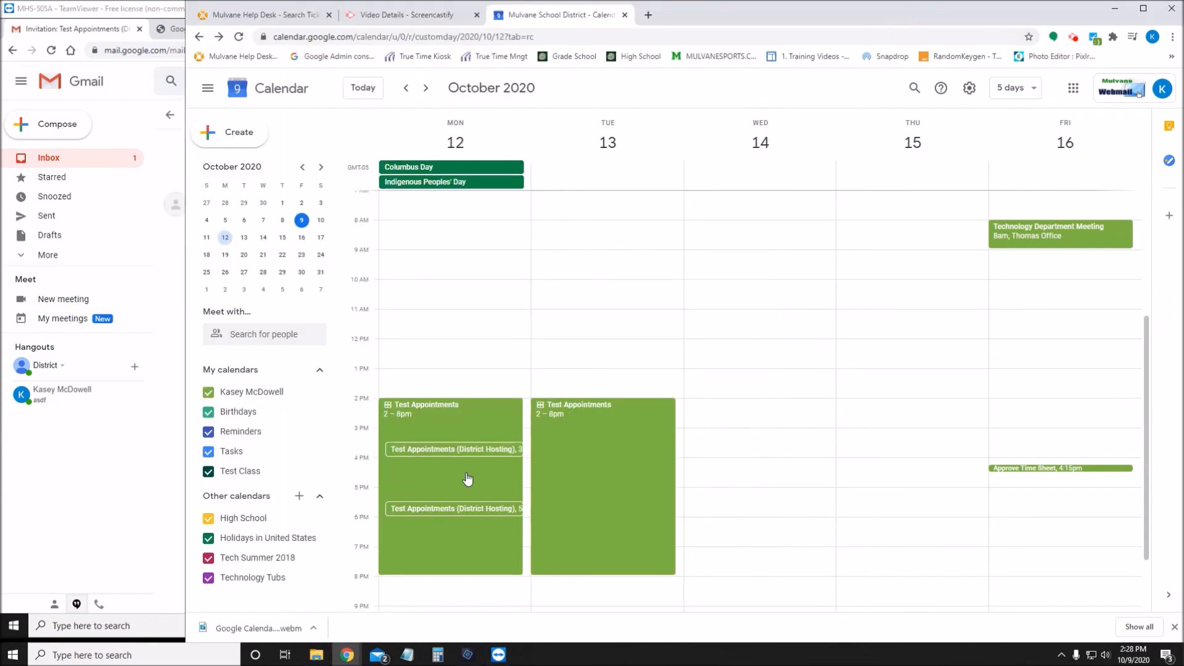
{"action": "left_click", "coordinate": [505, 511]}
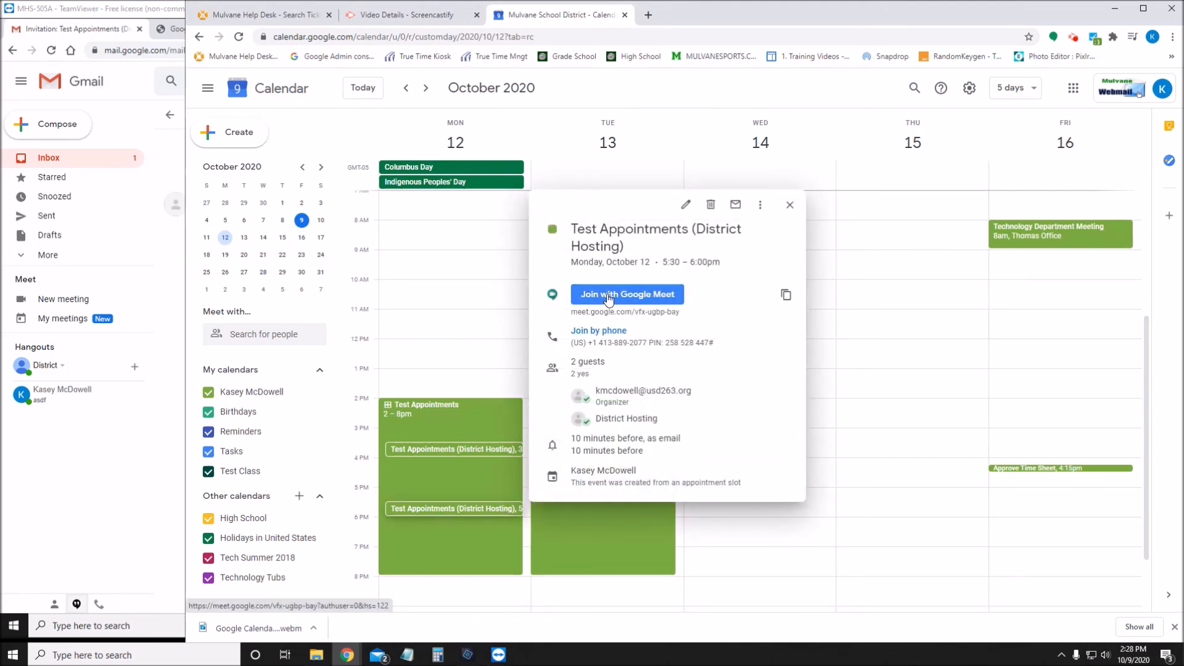
{"action": "left_click_drag", "start_coordinate": [578, 312], "coordinate": [682, 319]}
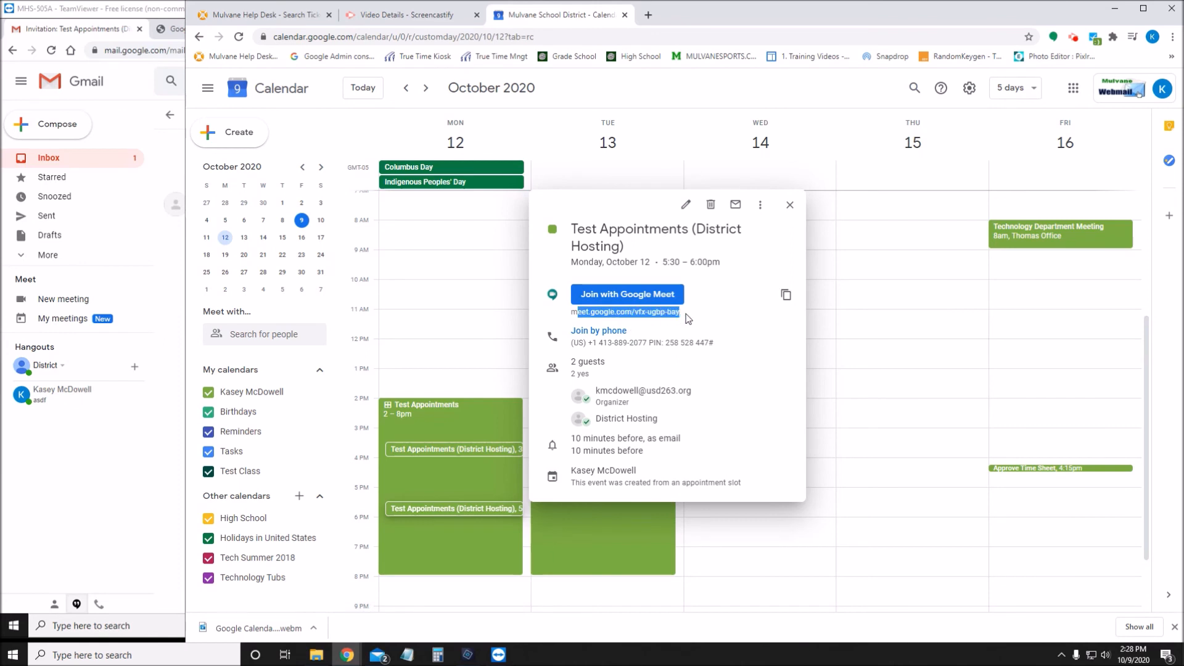
{"action": "left_click", "coordinate": [684, 315]}
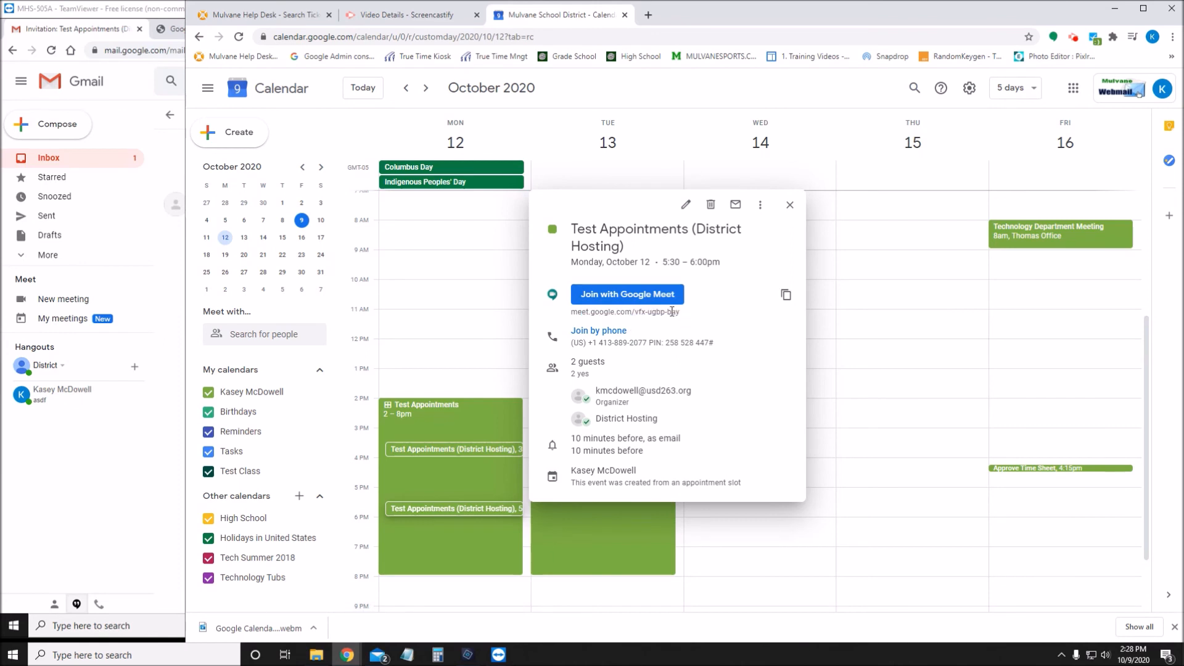
{"action": "left_click", "coordinate": [789, 205]}
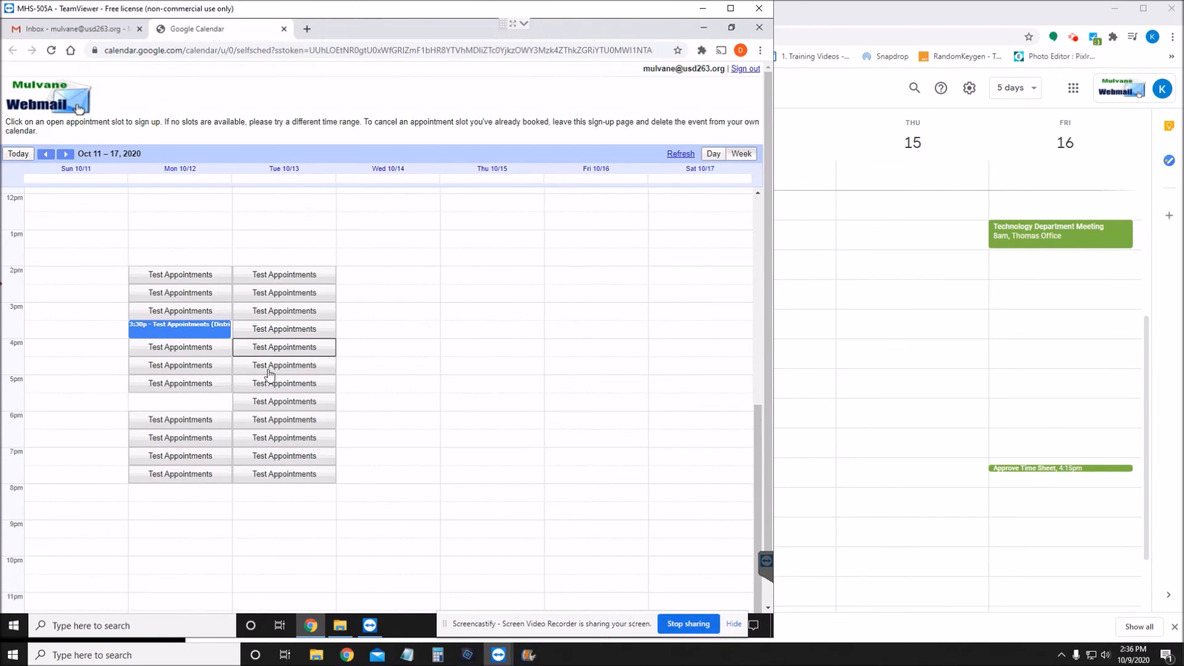
Start booking the Monday, October 12, 6:30pm – 7:00pm slot and change its title to Test Appointments (Mulvane Hosting)
{"action": "left_click", "coordinate": [187, 442]}
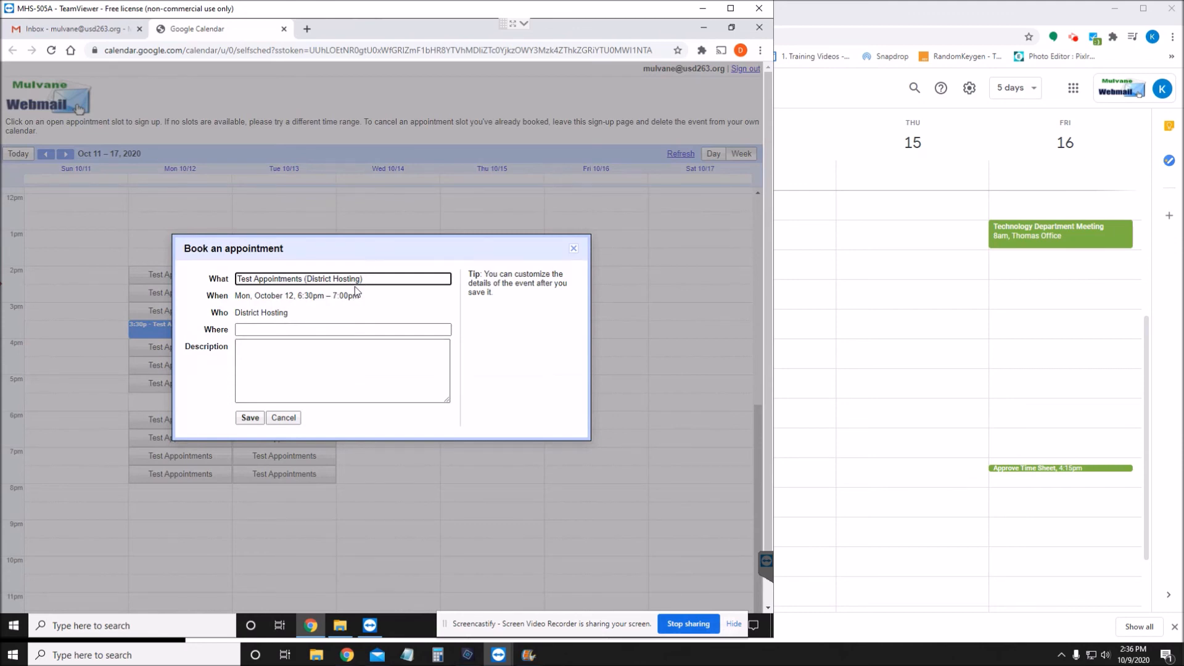
{"action": "left_click_drag", "start_coordinate": [361, 278], "coordinate": [310, 275]}
{"action": "type", "text": "M)"}
{"action": "type", "text": "ulvane Hos"}
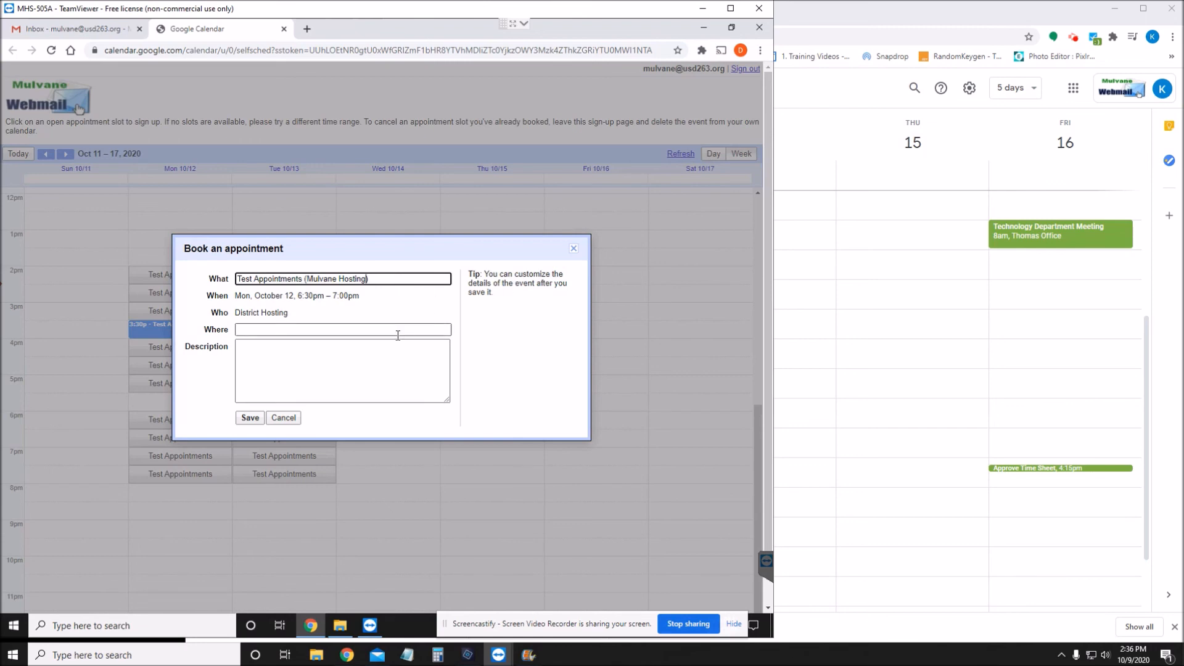
Replace the text in parentheses in the appointment title with the attendee's full name, leaving the location blank
{"action": "left_click_drag", "start_coordinate": [366, 279], "coordinate": [306, 279]}
{"action": "type", "text": "Jo)hn Do"}
{"action": "left_click", "coordinate": [381, 333]}
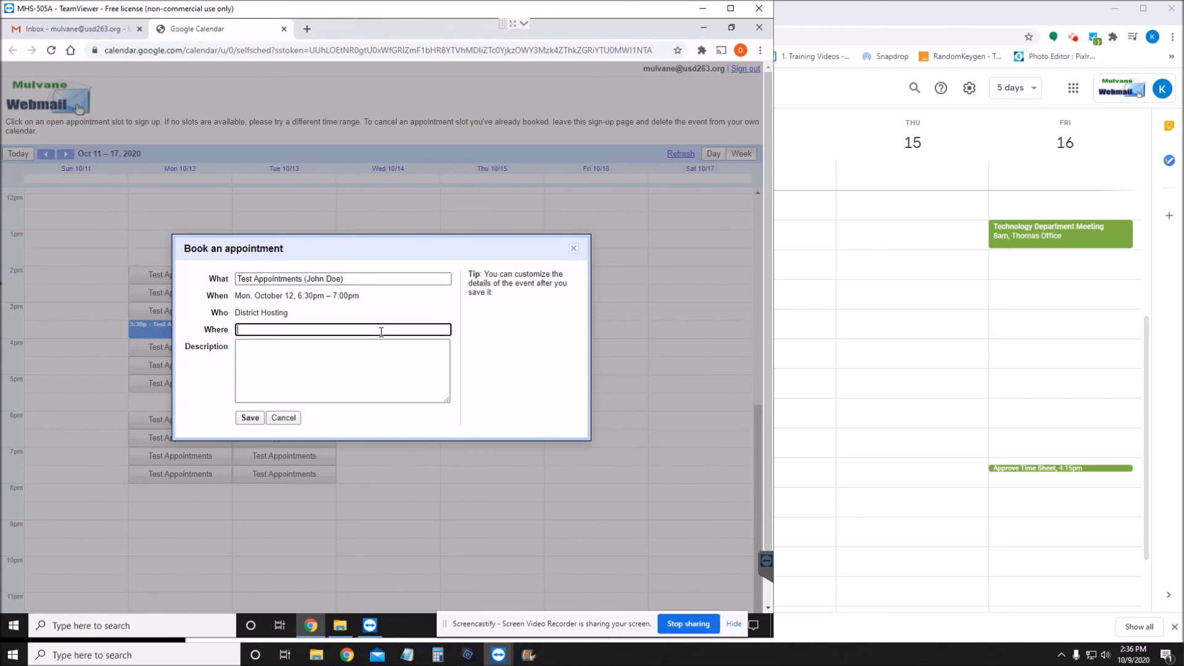
Highlight the whole appointment title and the attendee's name within it to point out the editable text
{"action": "left_click_drag", "start_coordinate": [341, 279], "coordinate": [306, 279]}
{"action": "left_click", "coordinate": [352, 281]}
{"action": "left_click_drag", "start_coordinate": [359, 283], "coordinate": [241, 279]}
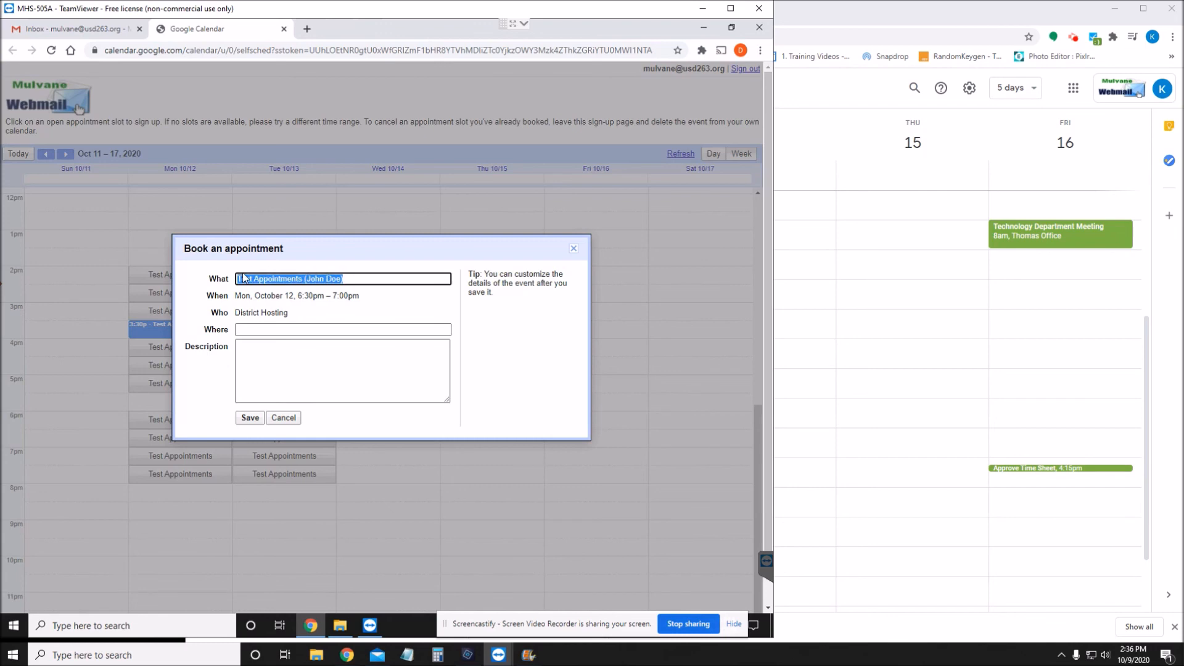
{"action": "left_click", "coordinate": [243, 278]}
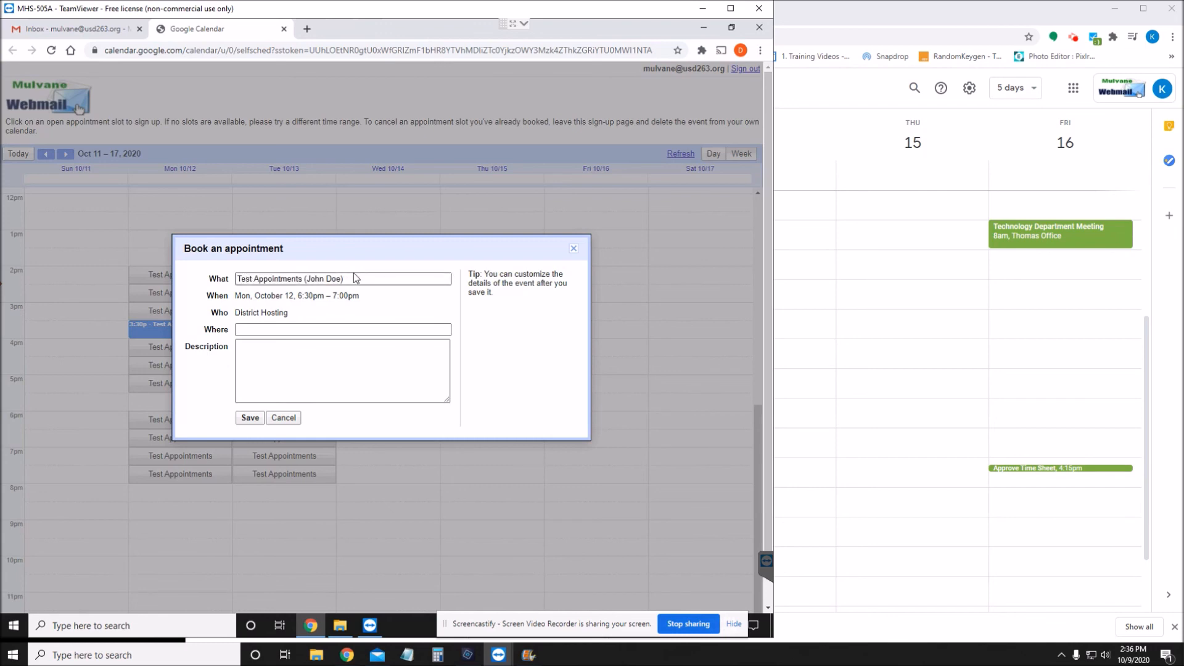
{"action": "left_click_drag", "start_coordinate": [341, 279], "coordinate": [308, 279]}
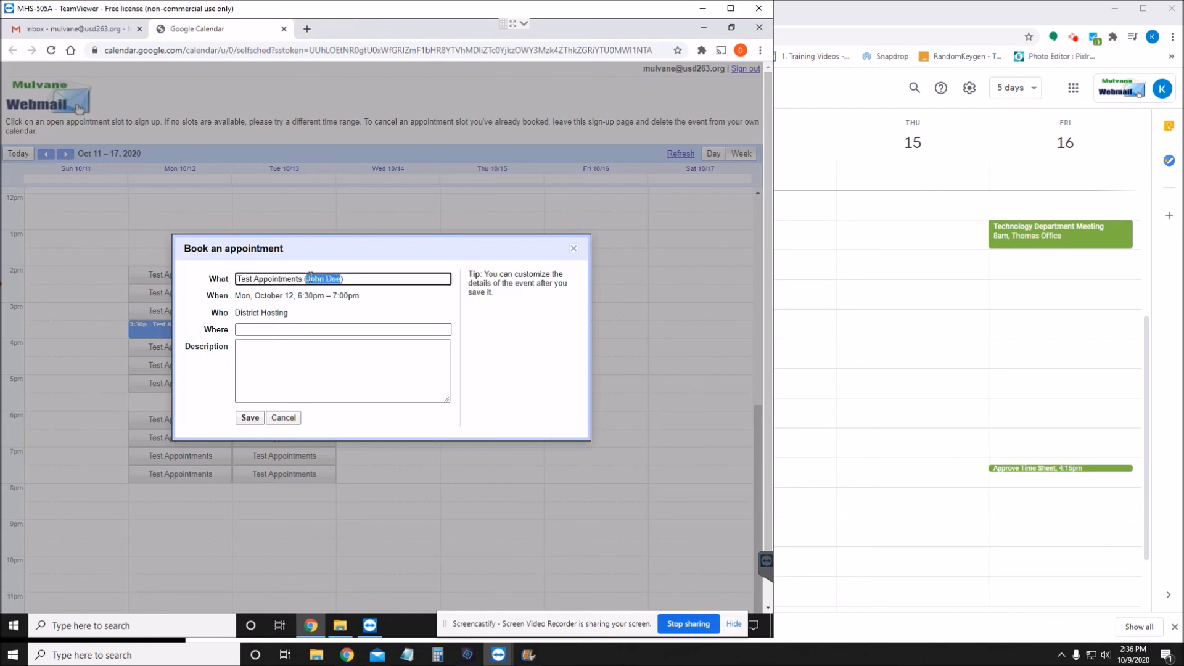